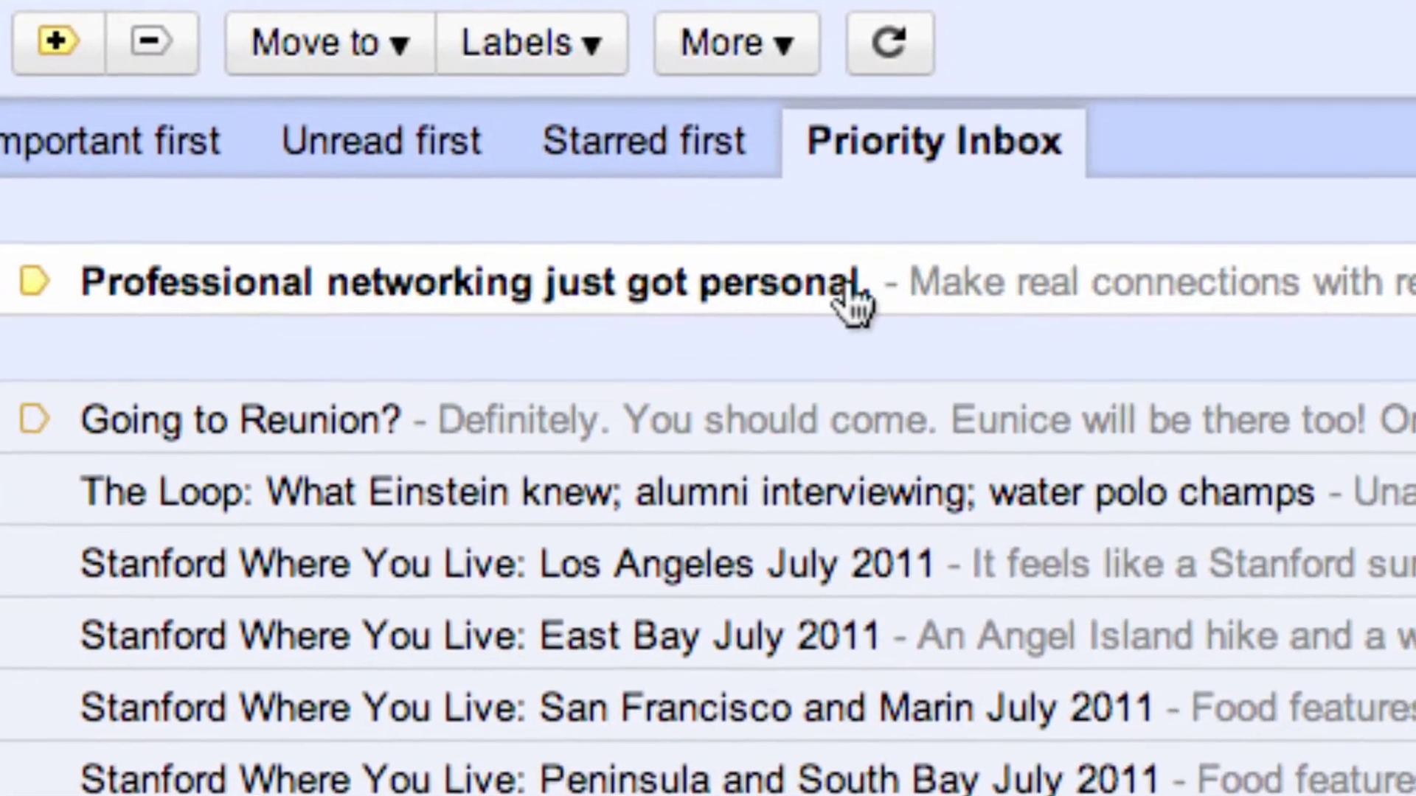
# - Label the Professional networking message Priority and return to the inbox
pyautogui.click(844, 288)
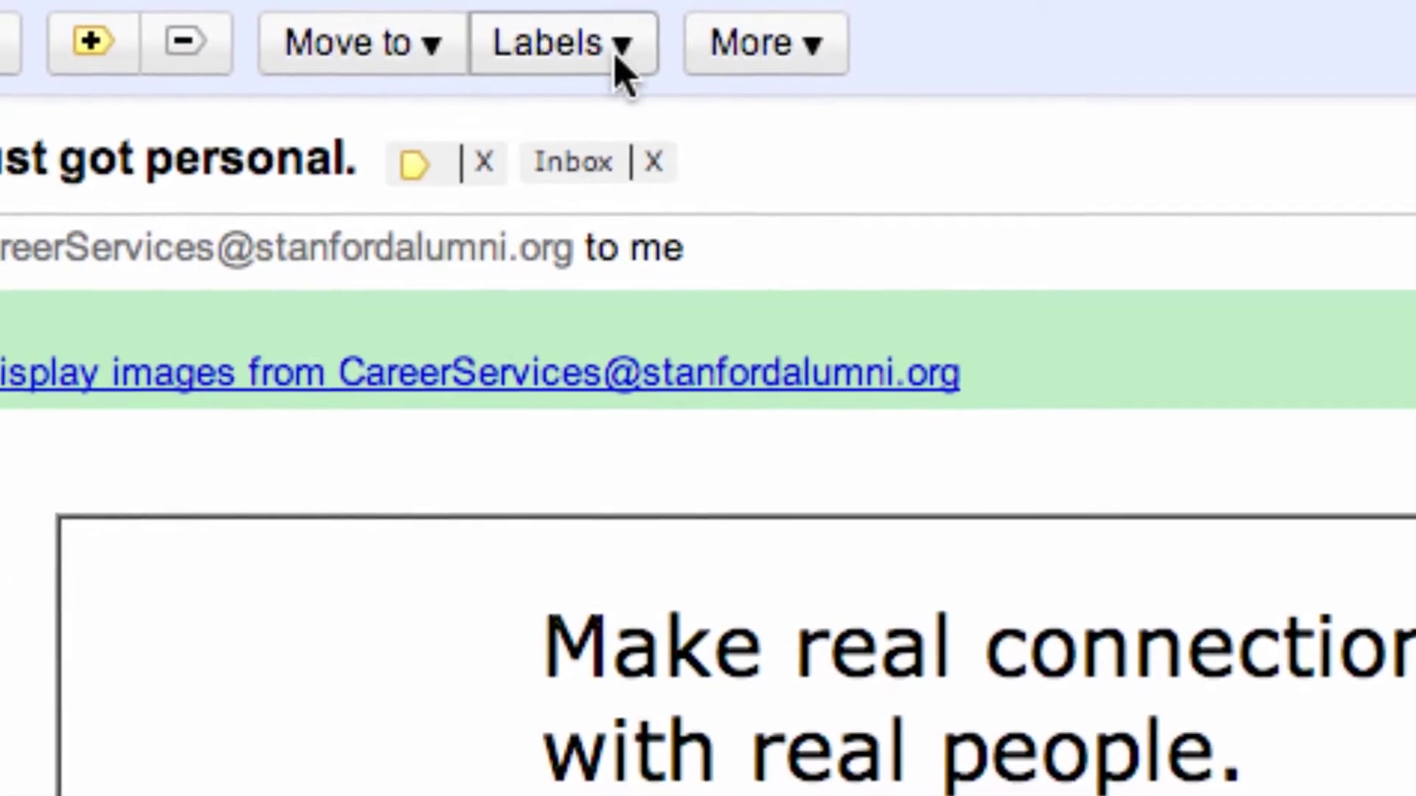
pyautogui.click(656, 46)
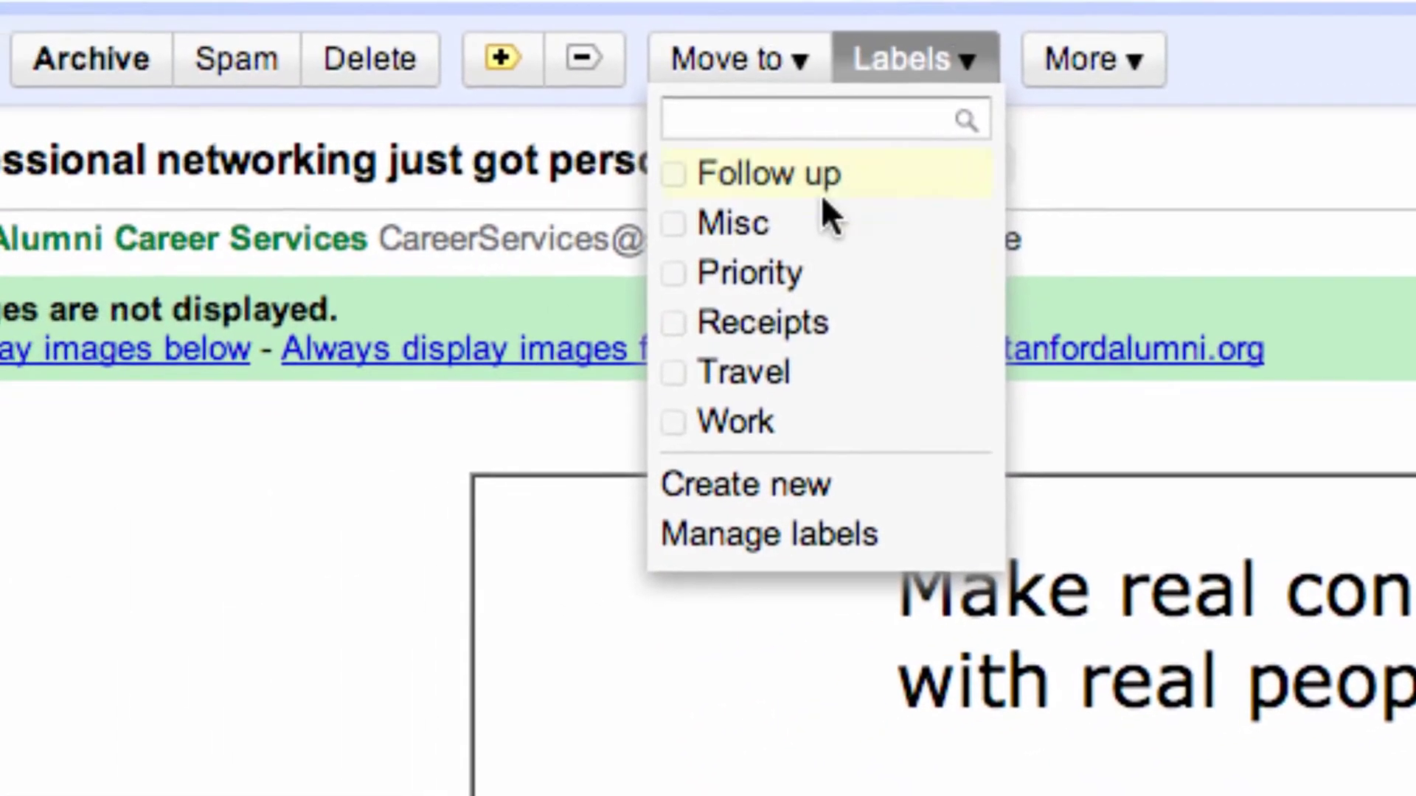
pyautogui.click(782, 274)
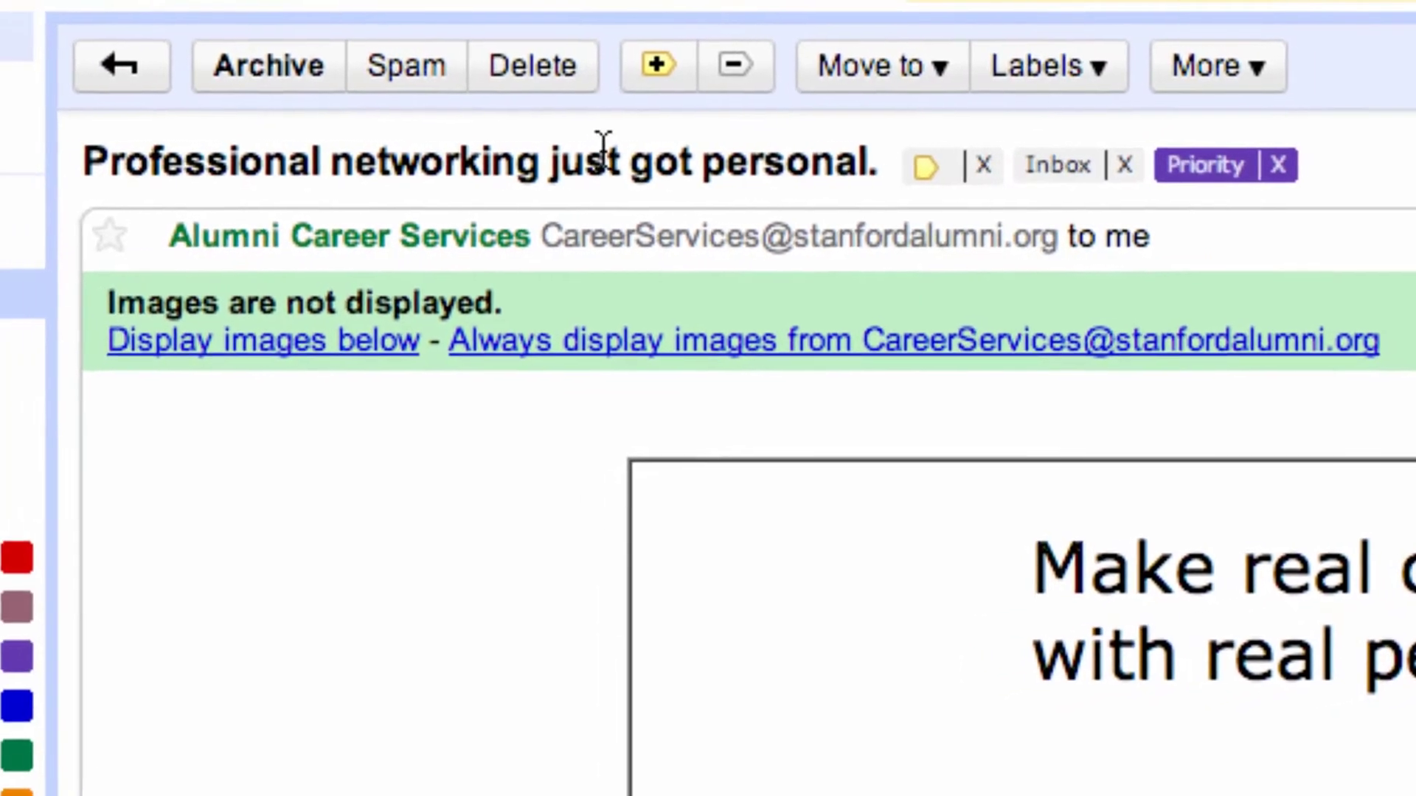
pyautogui.click(163, 75)
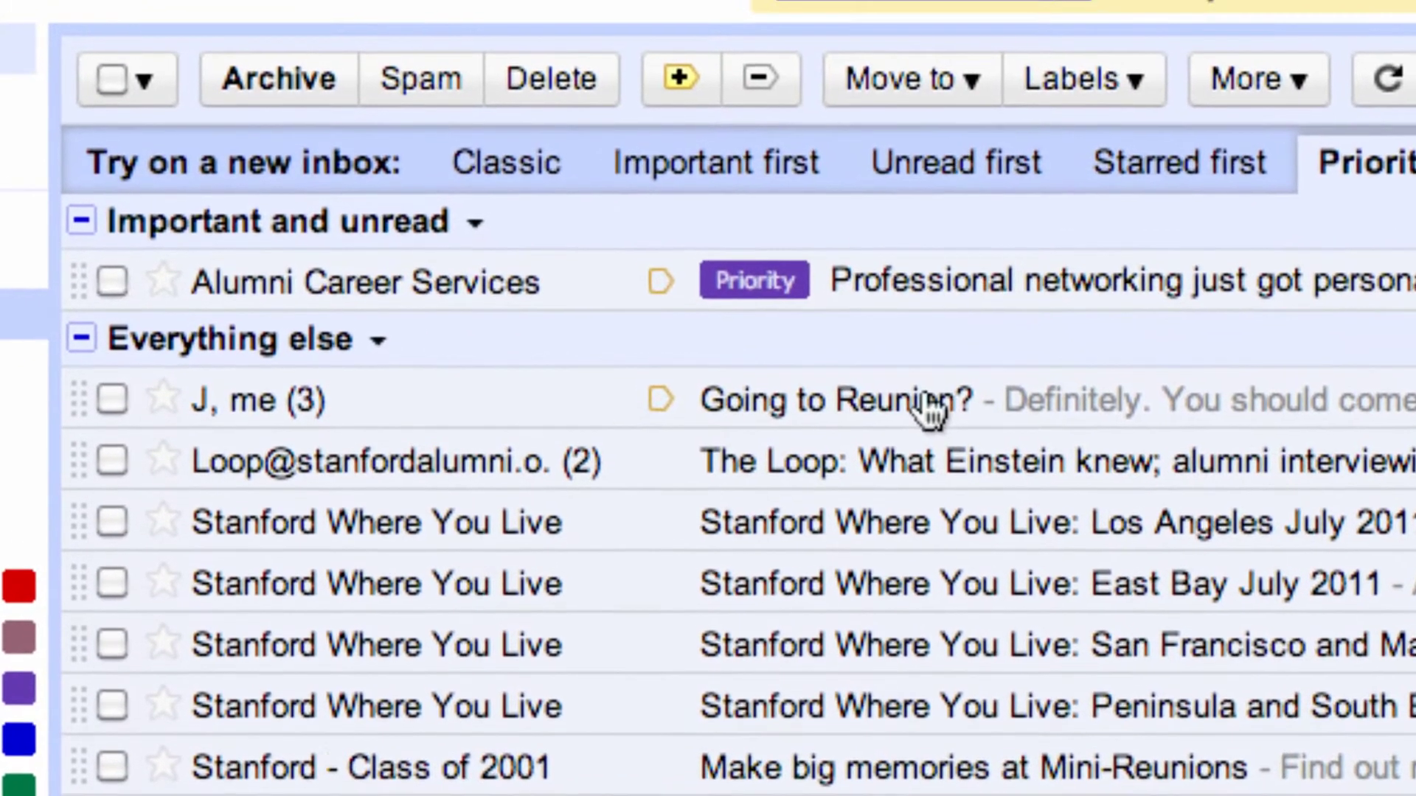
# - Label the 'Going to Reunion?' conversation Follow up and go back to the Priority Inbox list
pyautogui.click(920, 397)
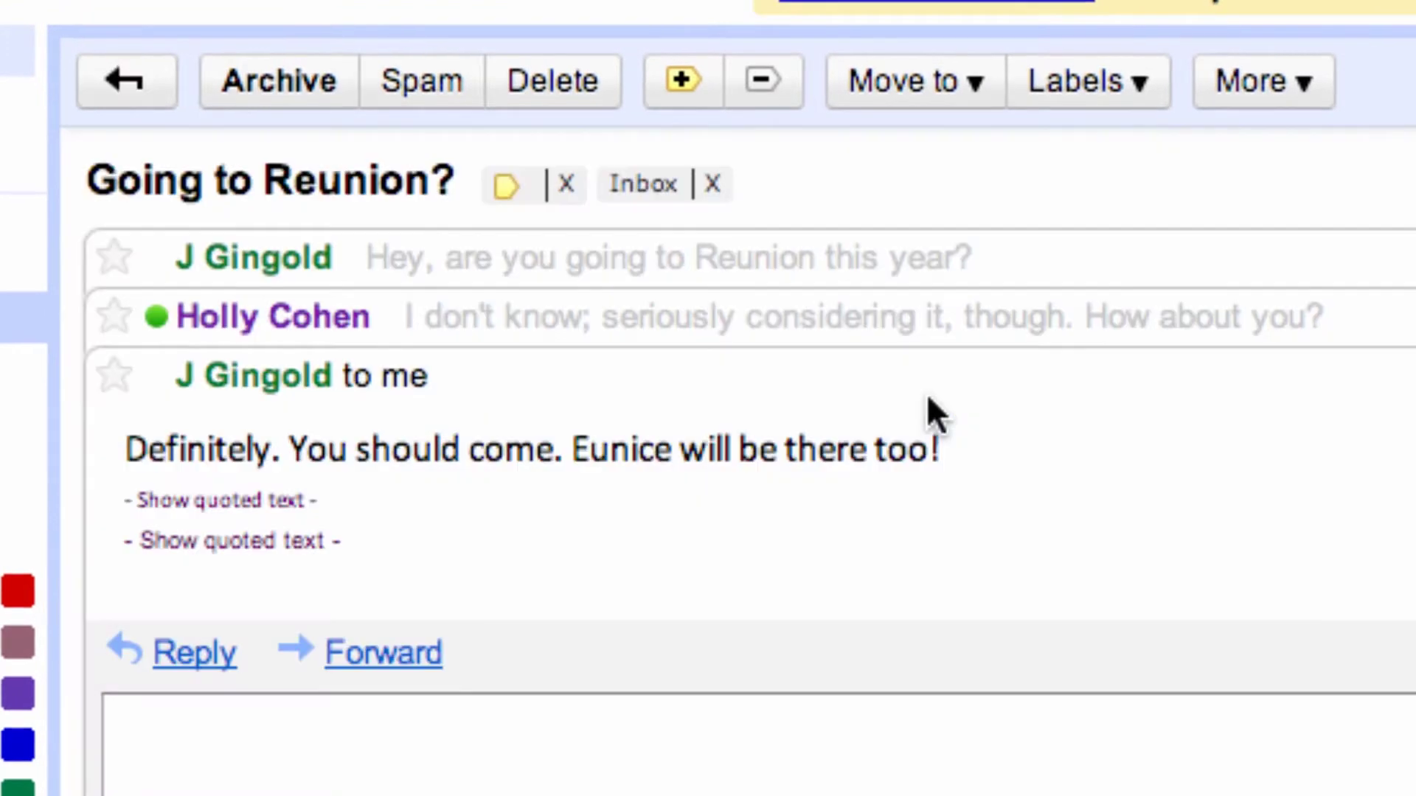
pyautogui.click(1142, 83)
pyautogui.click(985, 190)
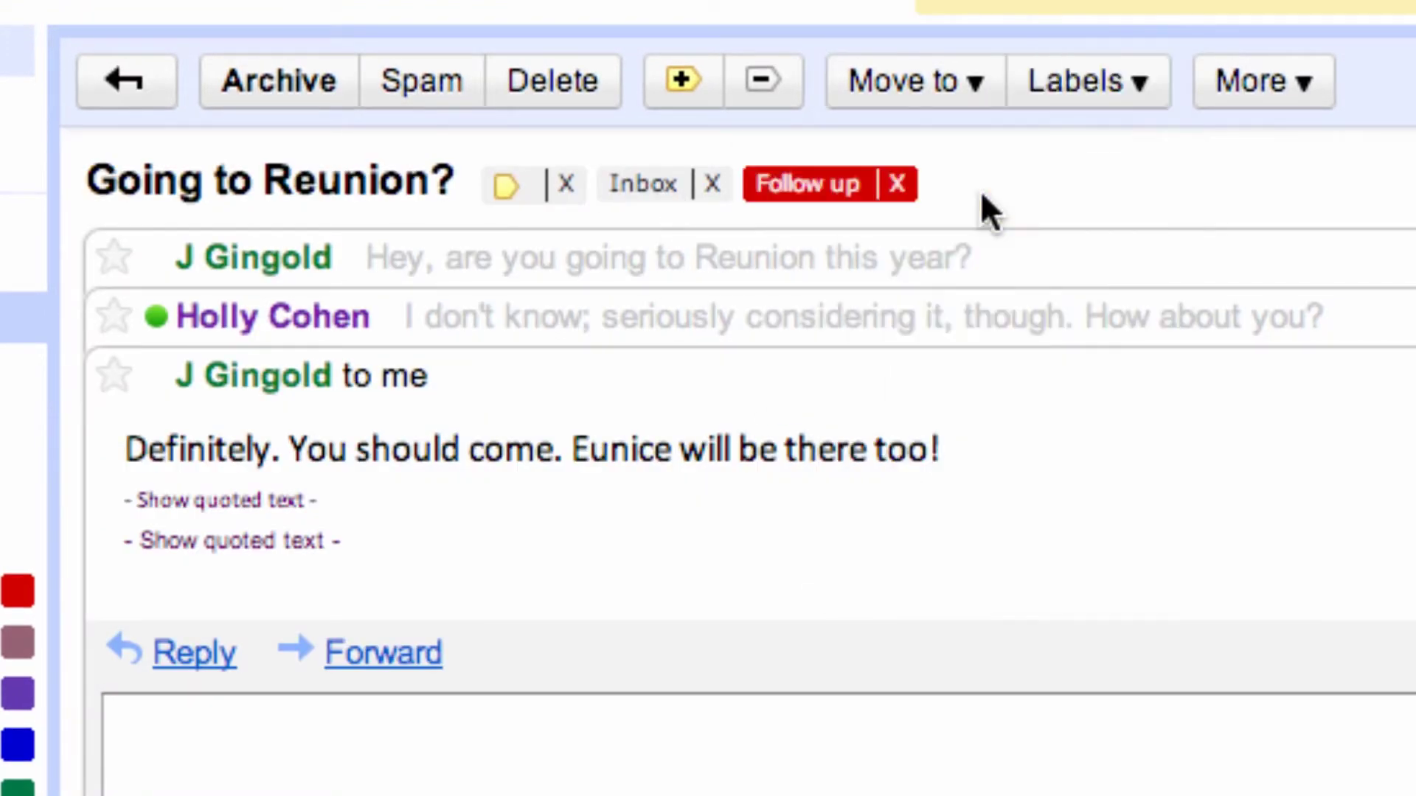
pyautogui.click(121, 84)
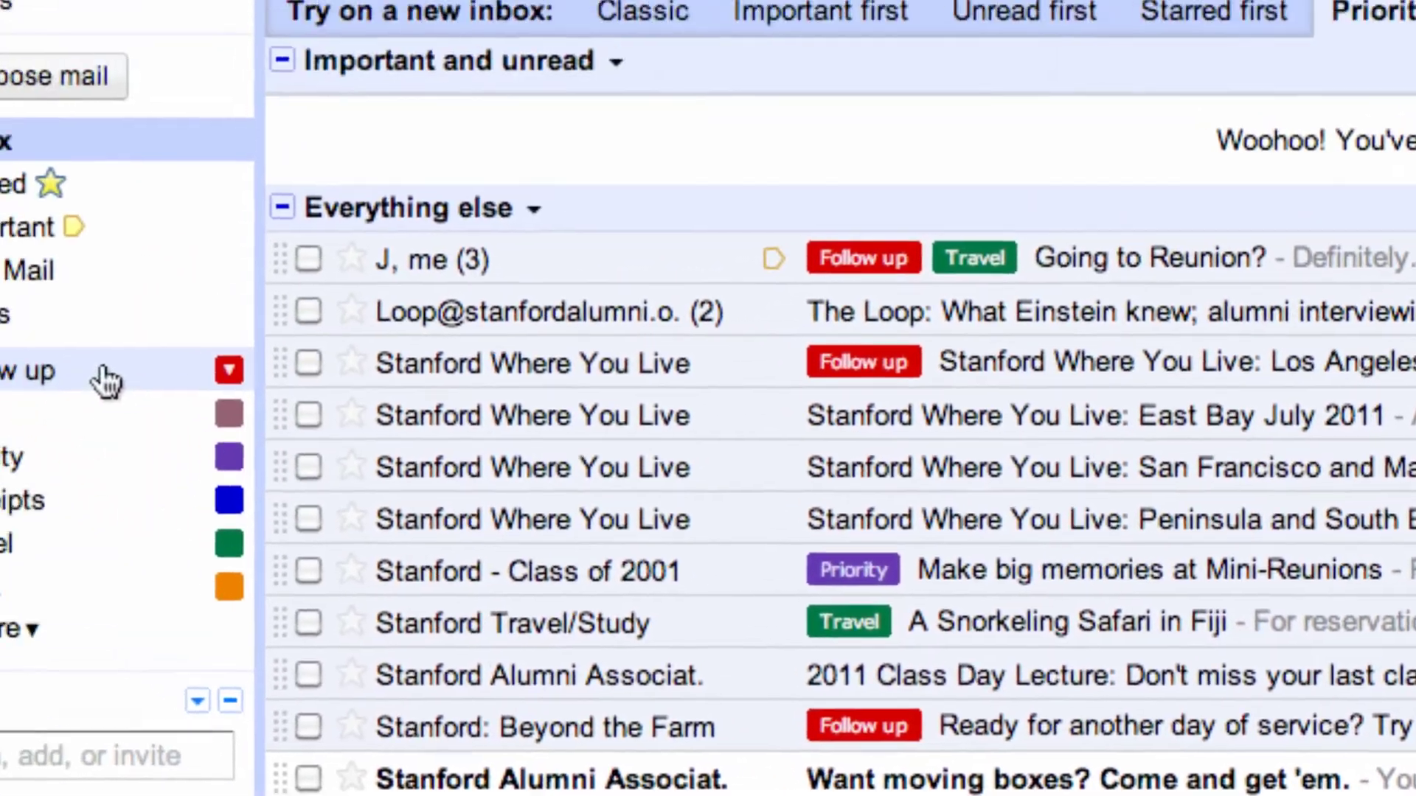
# - Check the Follow up and Priority label lists, then return to the full inbox
pyautogui.click(1, 177)
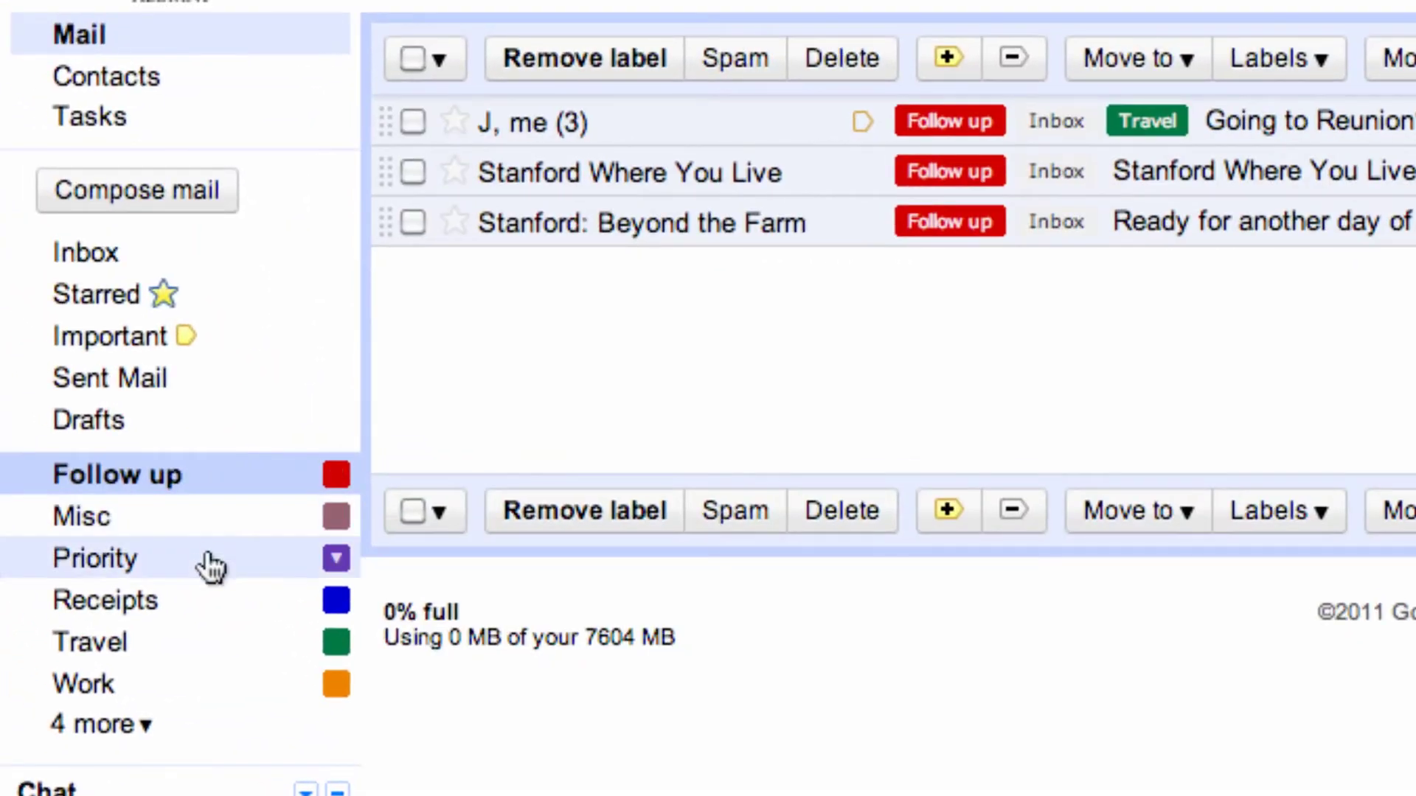
pyautogui.click(210, 565)
pyautogui.click(79, 261)
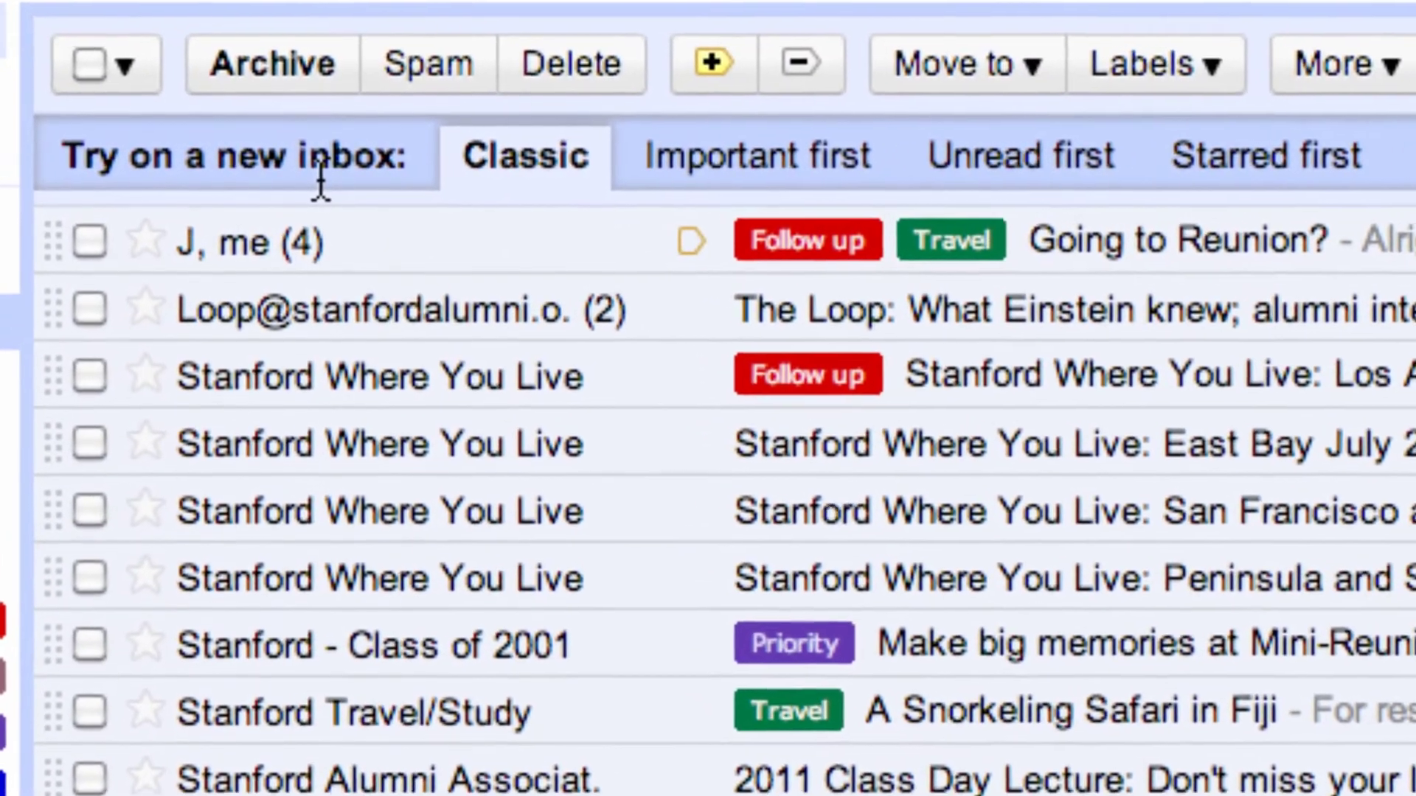
# - Choose the Important first inbox layout from the 'Try on a new inbox' options
pyautogui.moveTo(525, 158)
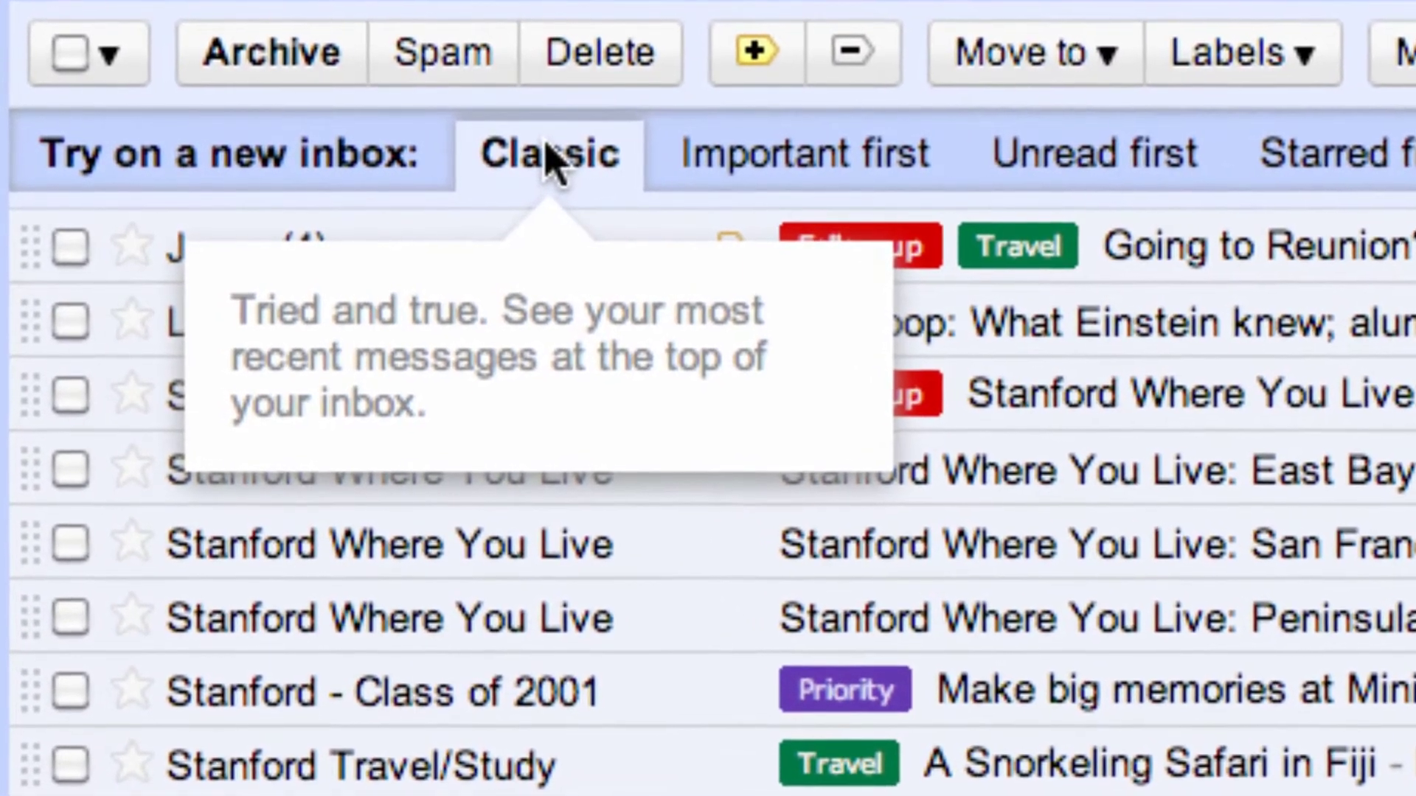
pyautogui.click(753, 166)
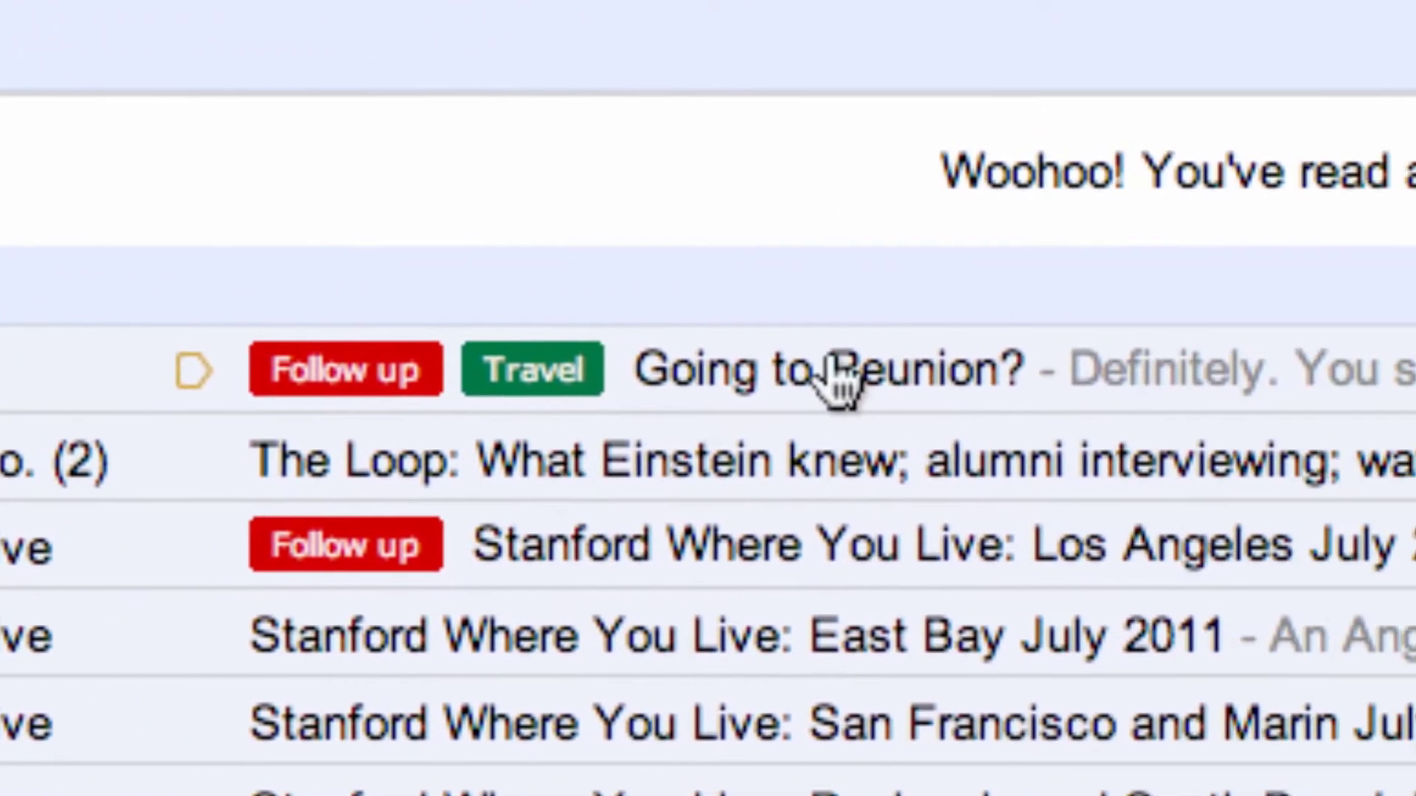
# - Expand the 'Going to Reunion?' thread's earlier messages and send the reply 'Alright. I'm in!'
pyautogui.click(1260, 368)
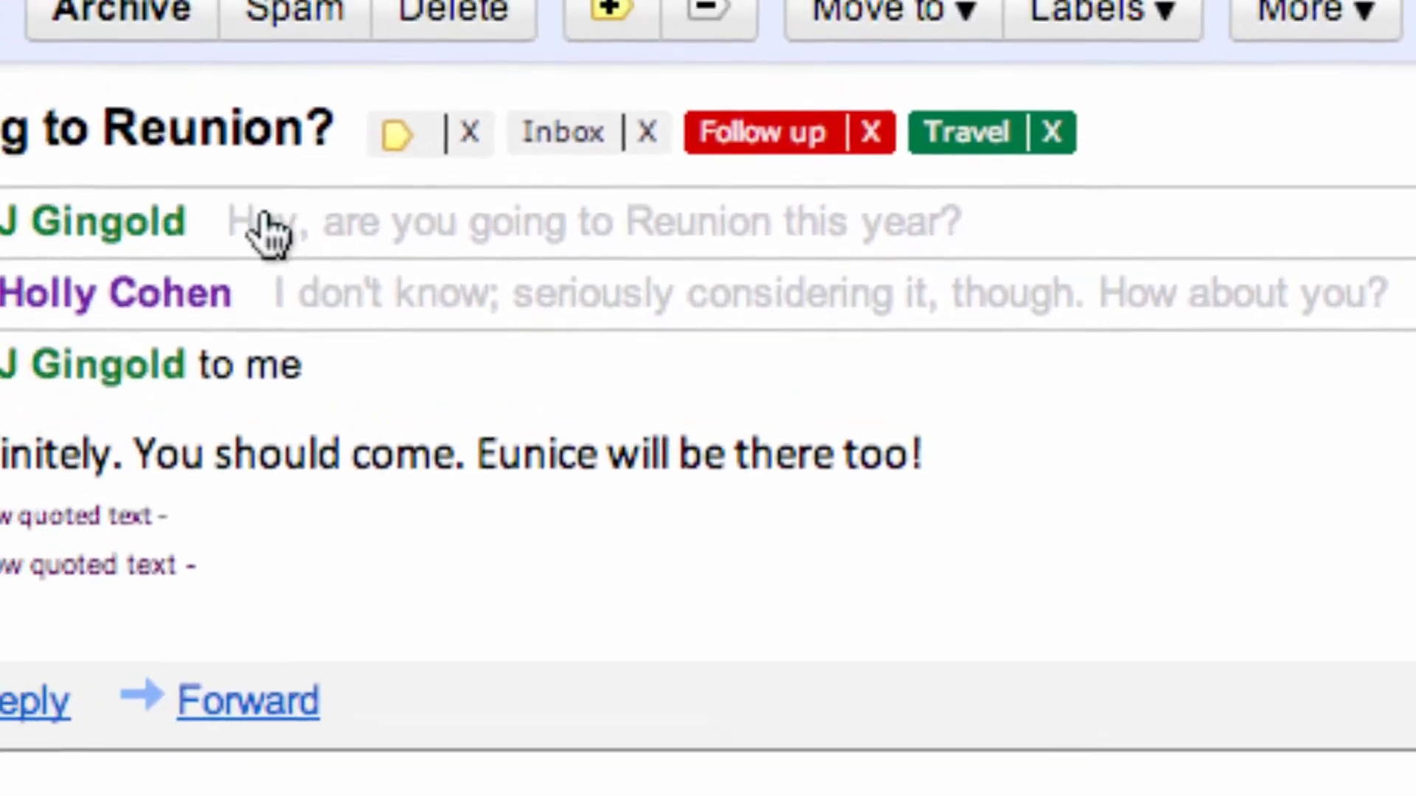
pyautogui.click(248, 221)
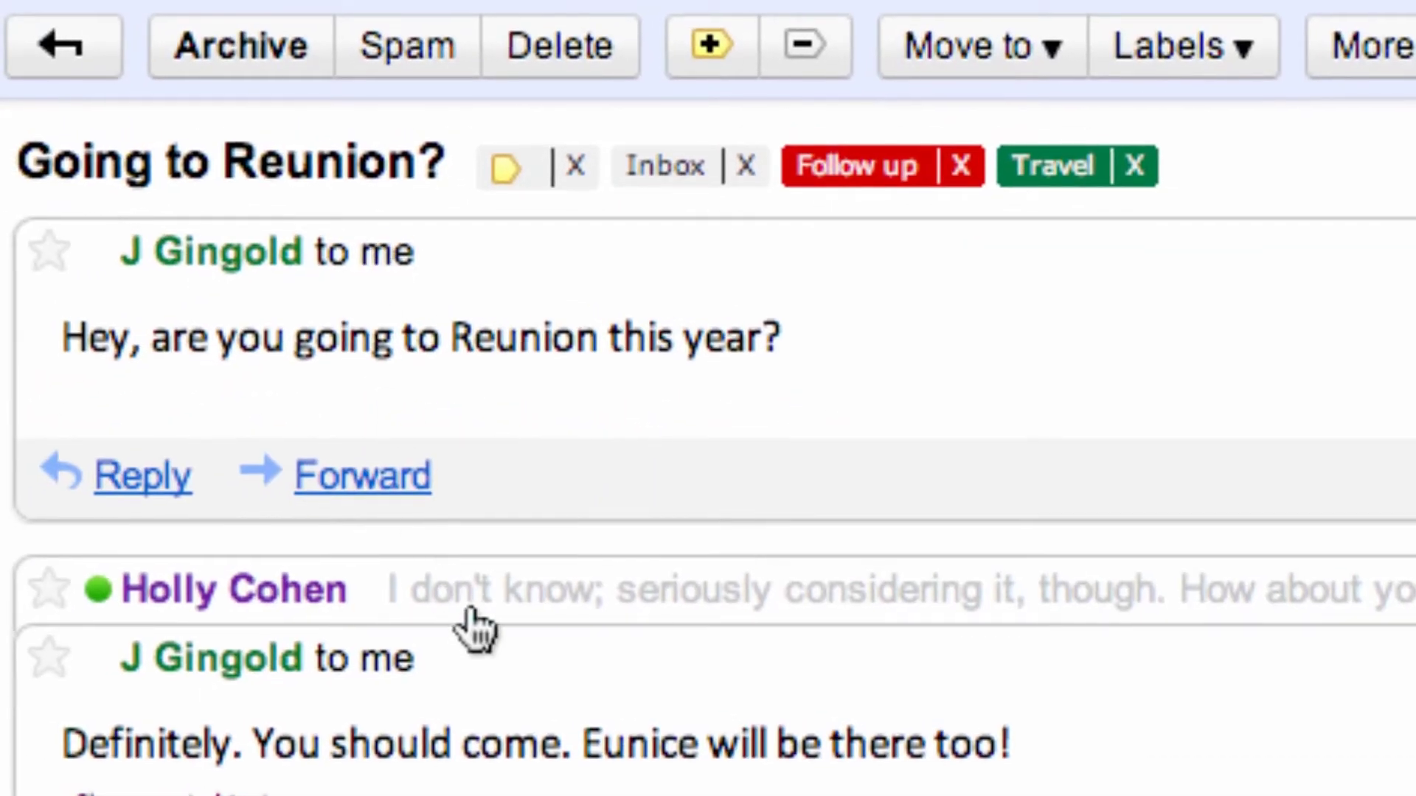
pyautogui.click(476, 627)
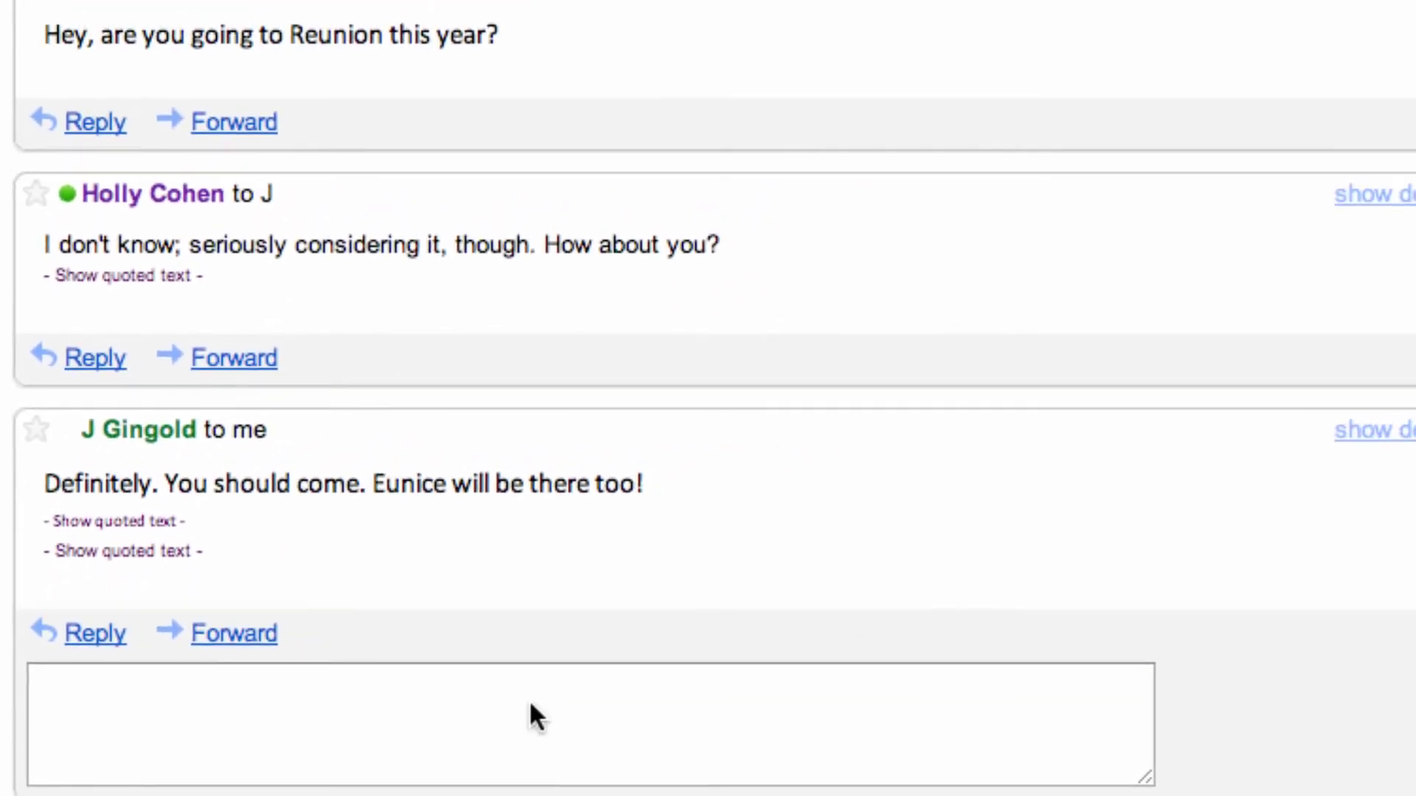
pyautogui.click(529, 700)
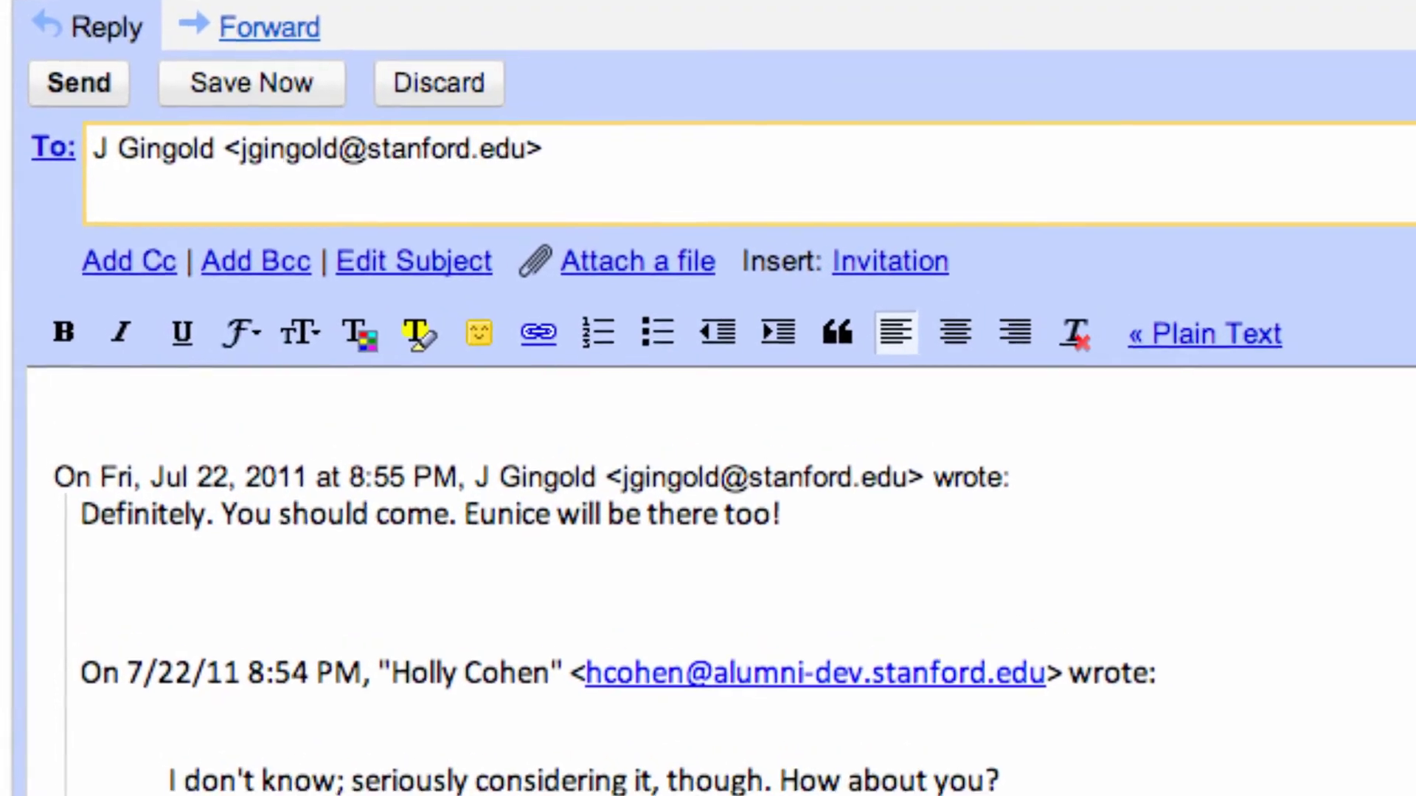
pyautogui.write('Alright. ')
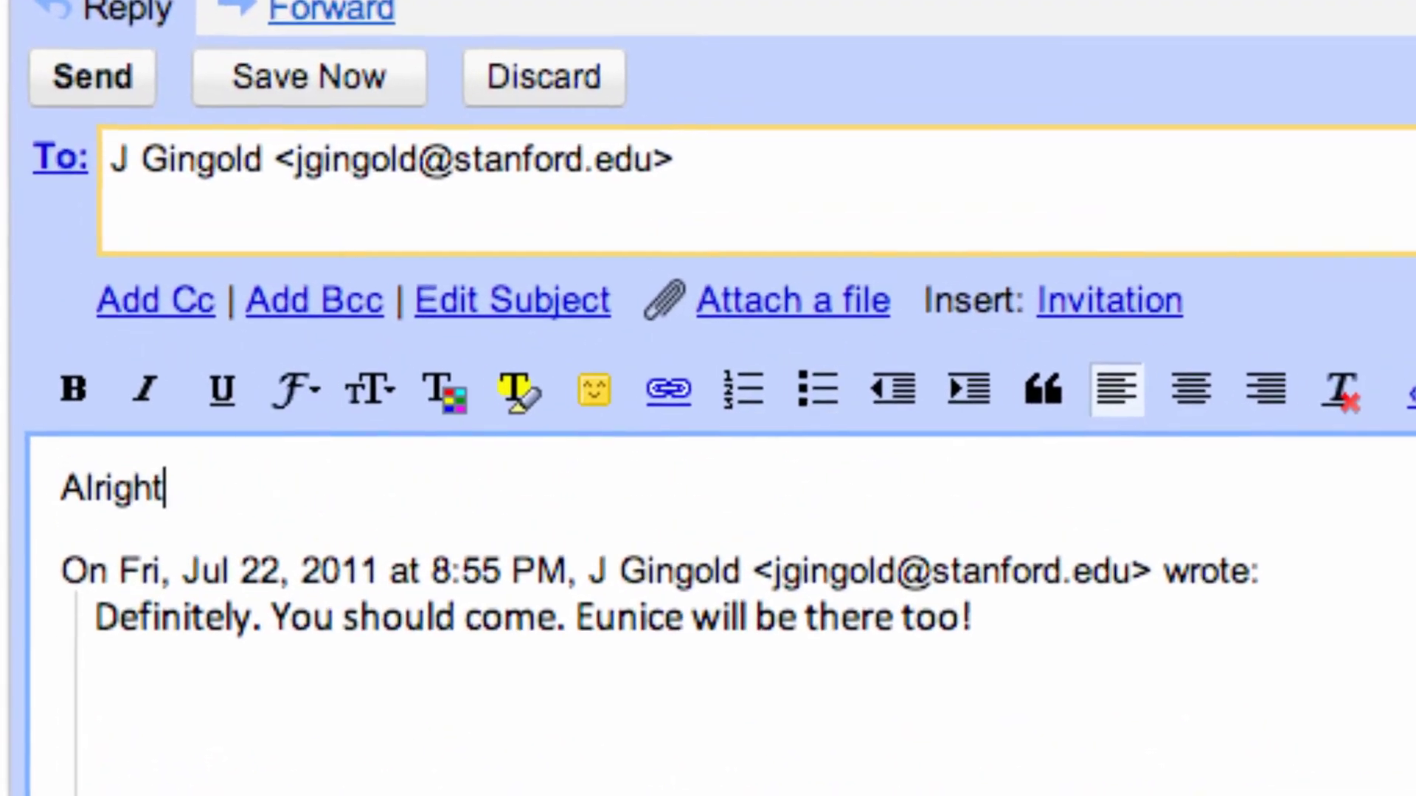
pyautogui.write("I'm in!")
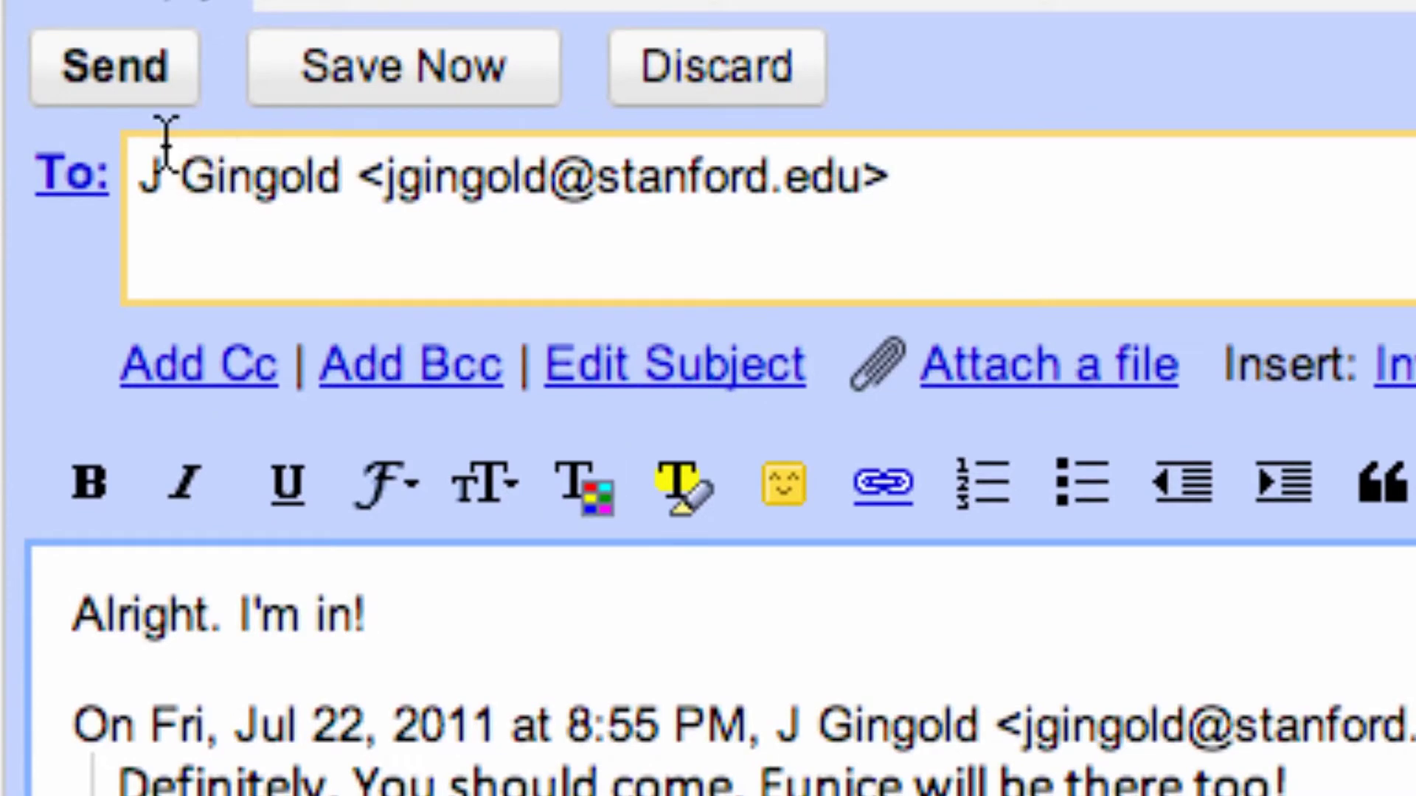
pyautogui.click(117, 71)
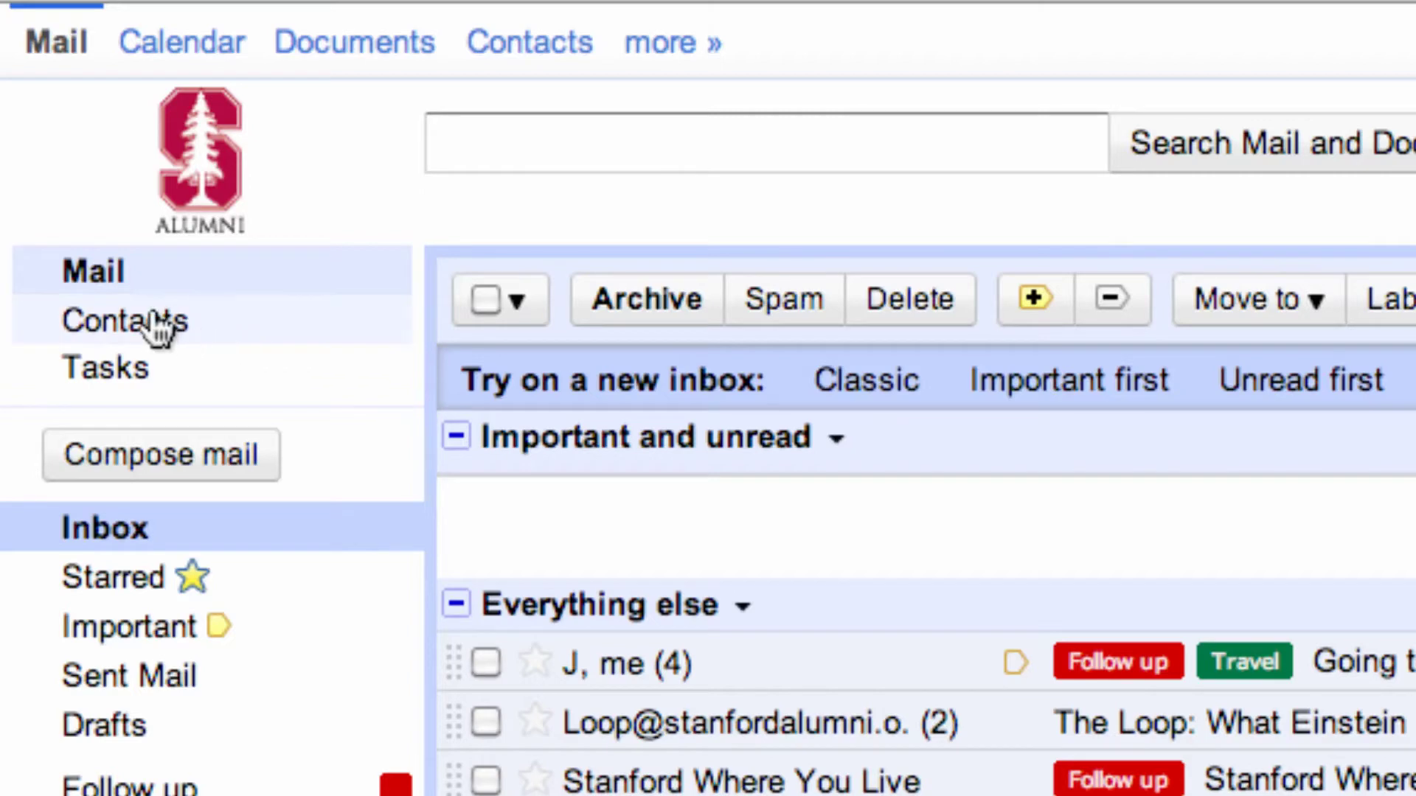
# - Enter a mobile number in the first contact's Mobile field, then return to the contacts list
pyautogui.click(157, 323)
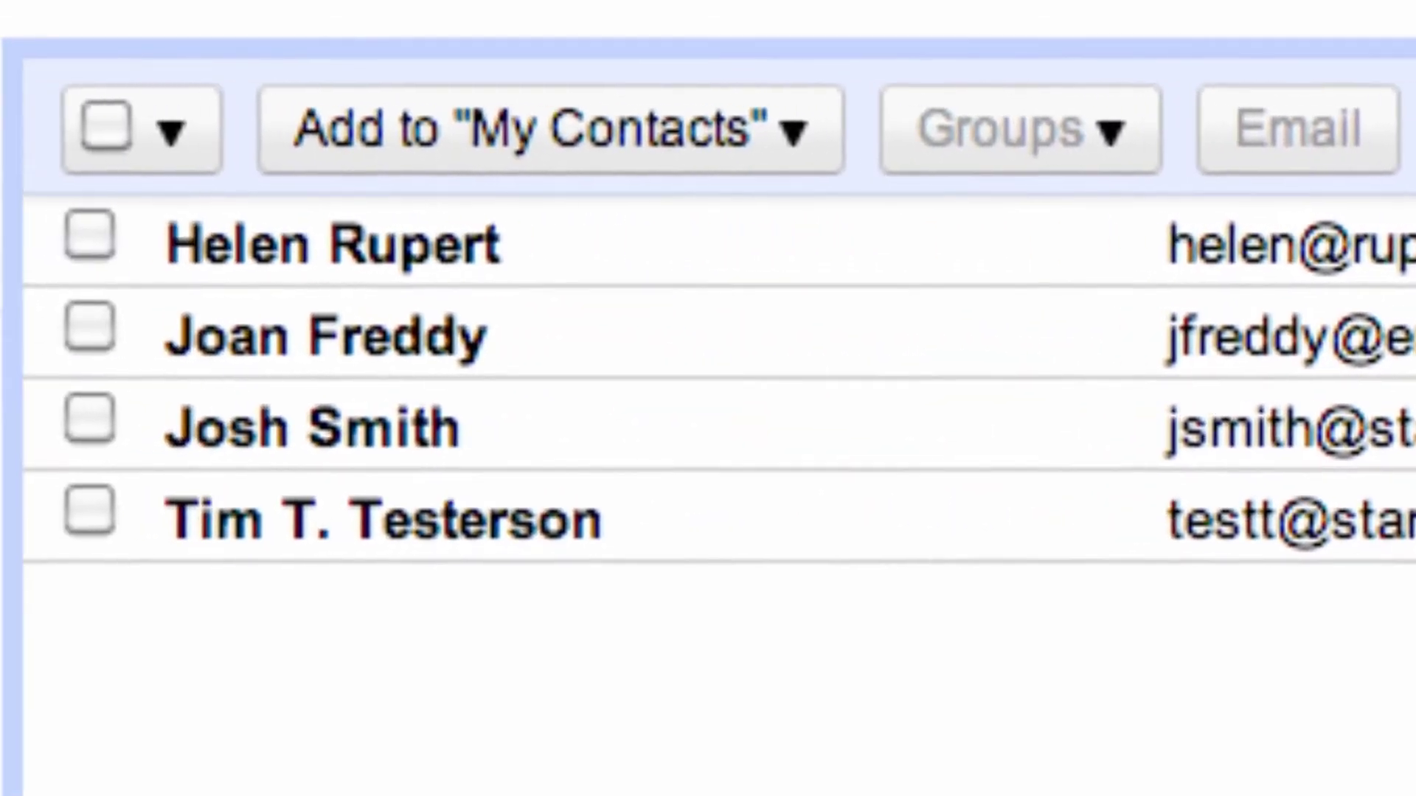
pyautogui.click(890, 244)
pyautogui.click(463, 709)
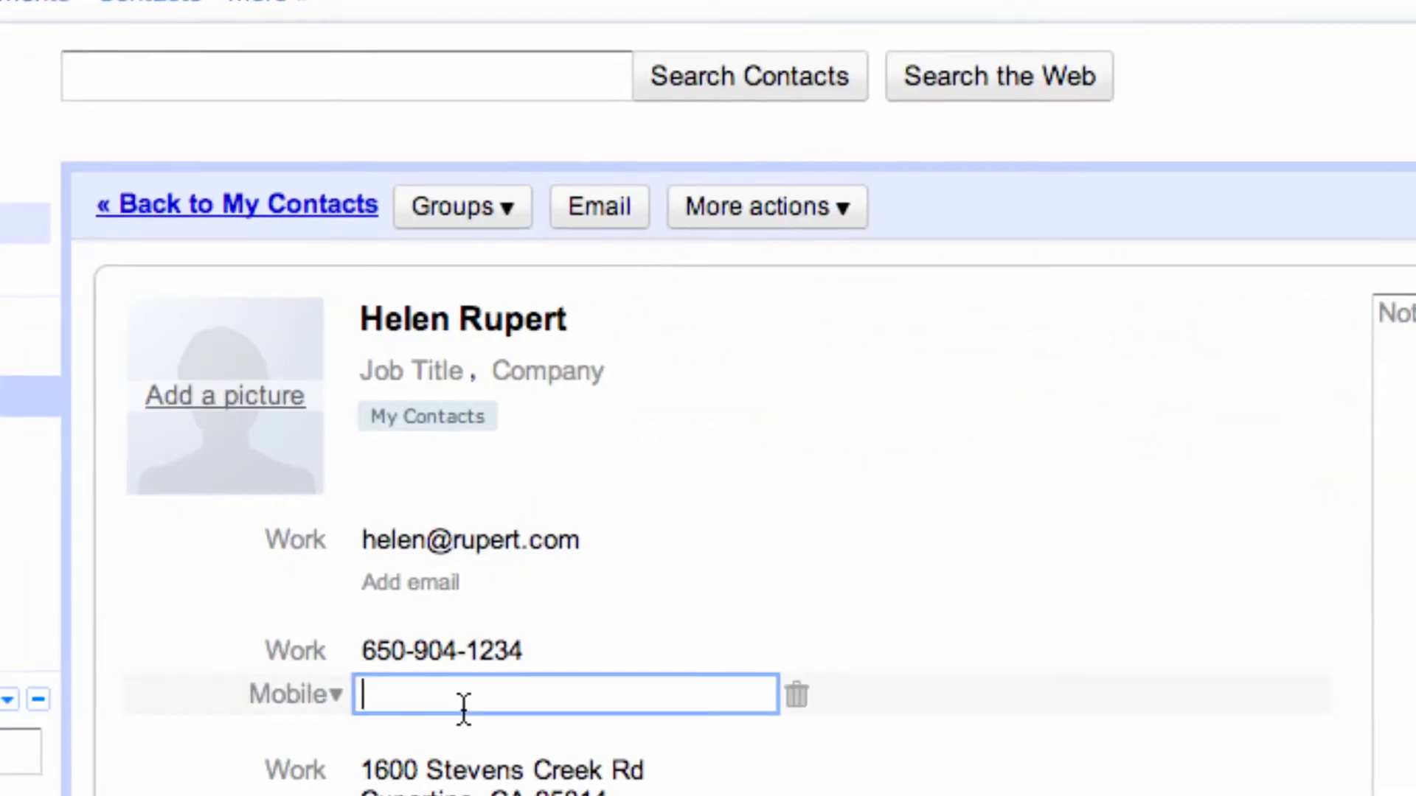
pyautogui.write('650-347-')
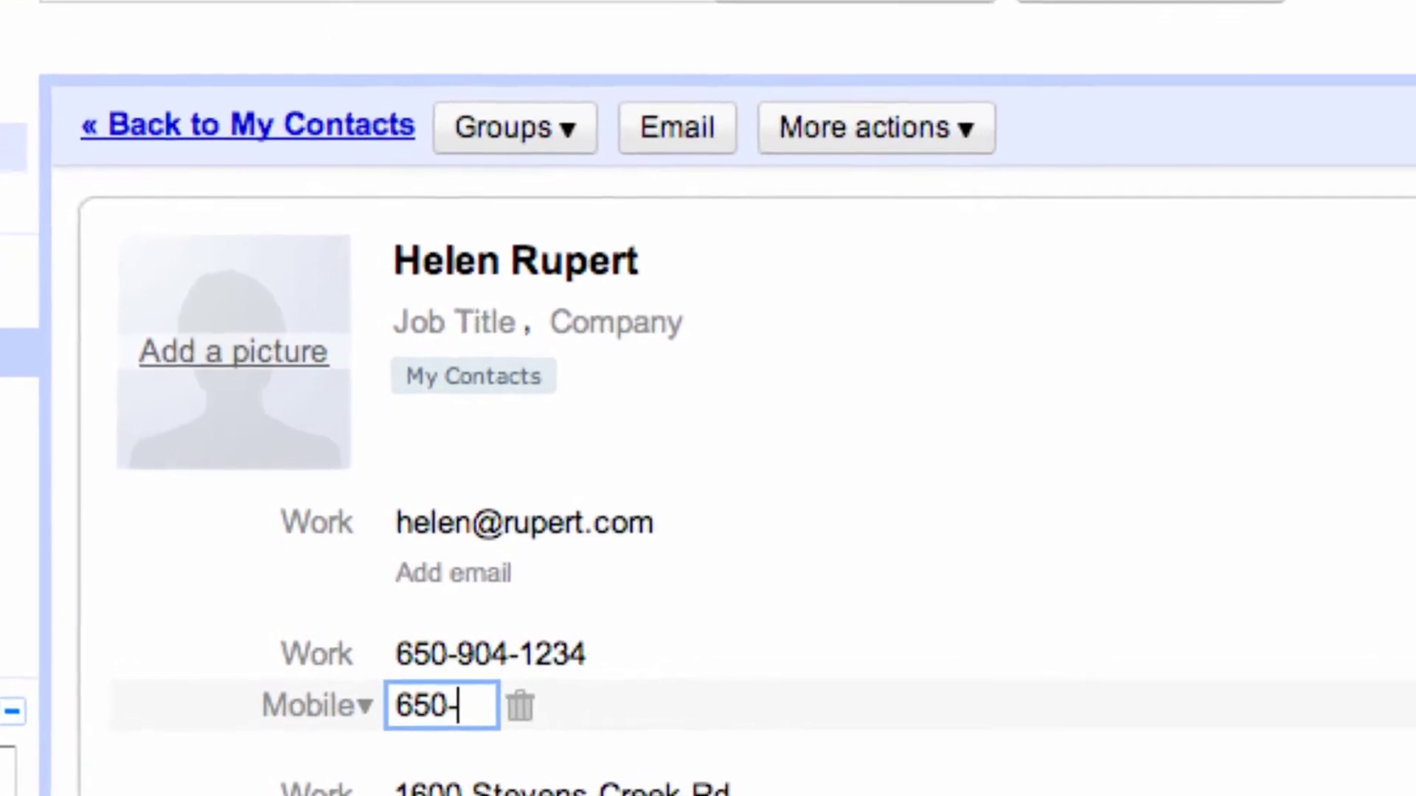
pyautogui.write('7')
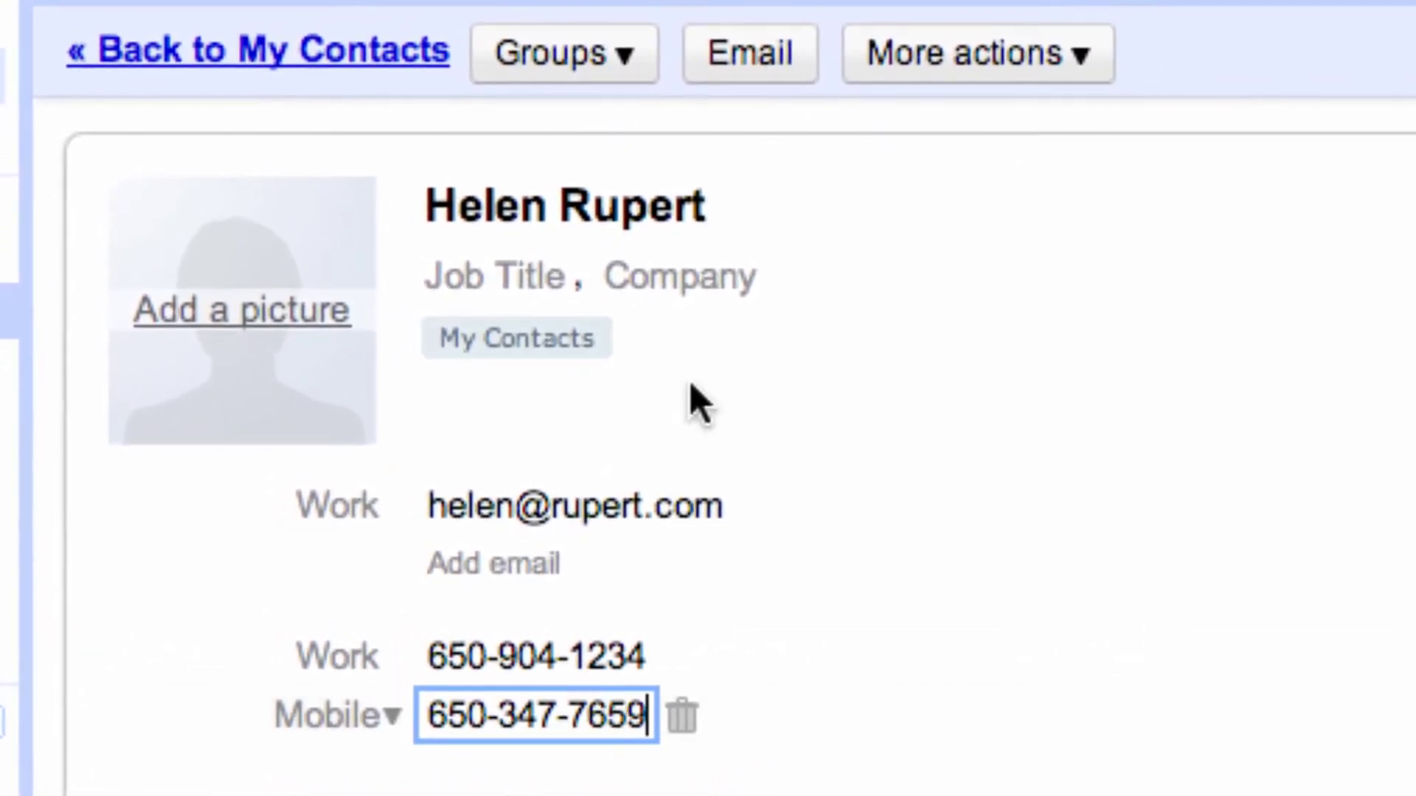
pyautogui.click(346, 66)
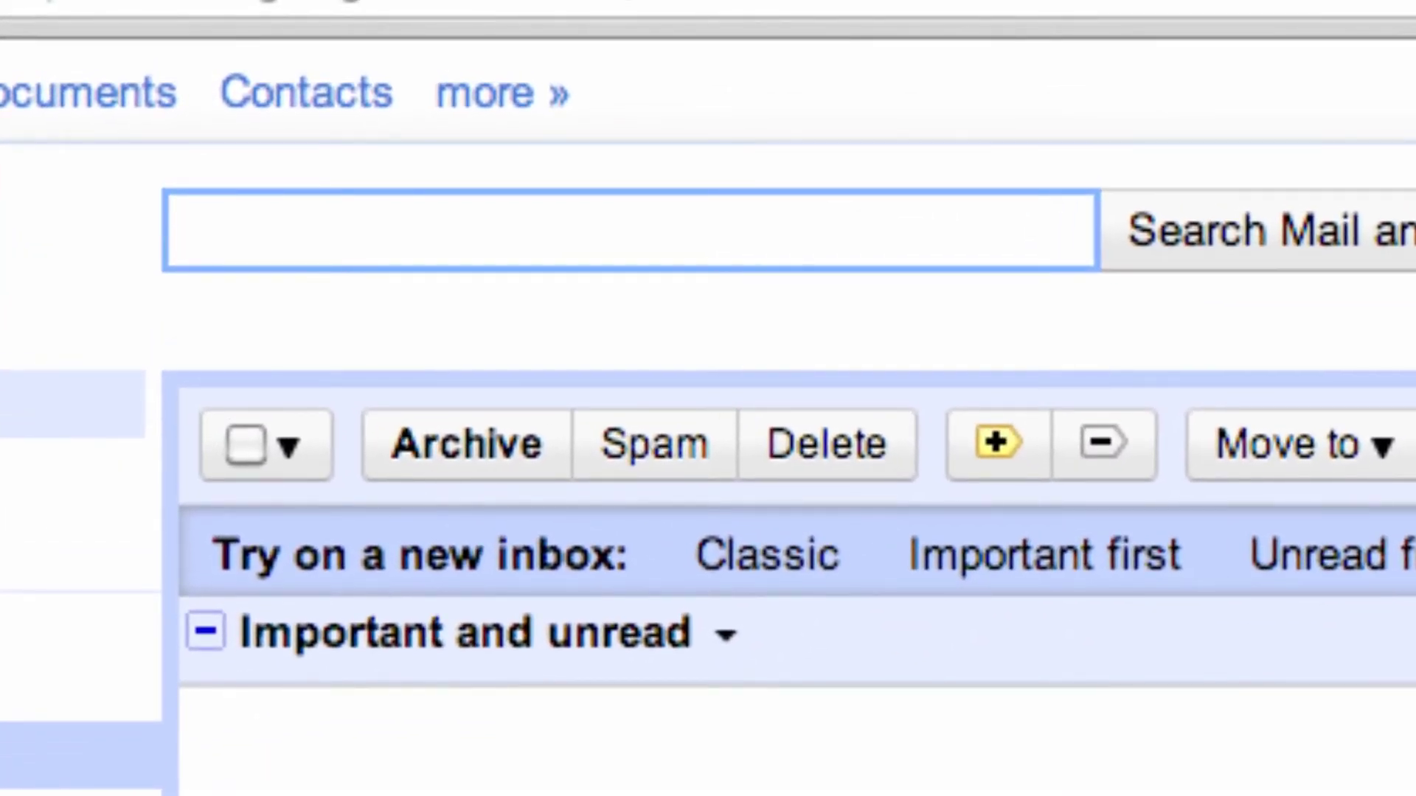
# - Search mail for 'Stanford Reunion' and open the 'Make big memories at Mini-Reunions' result
pyautogui.write('tan')
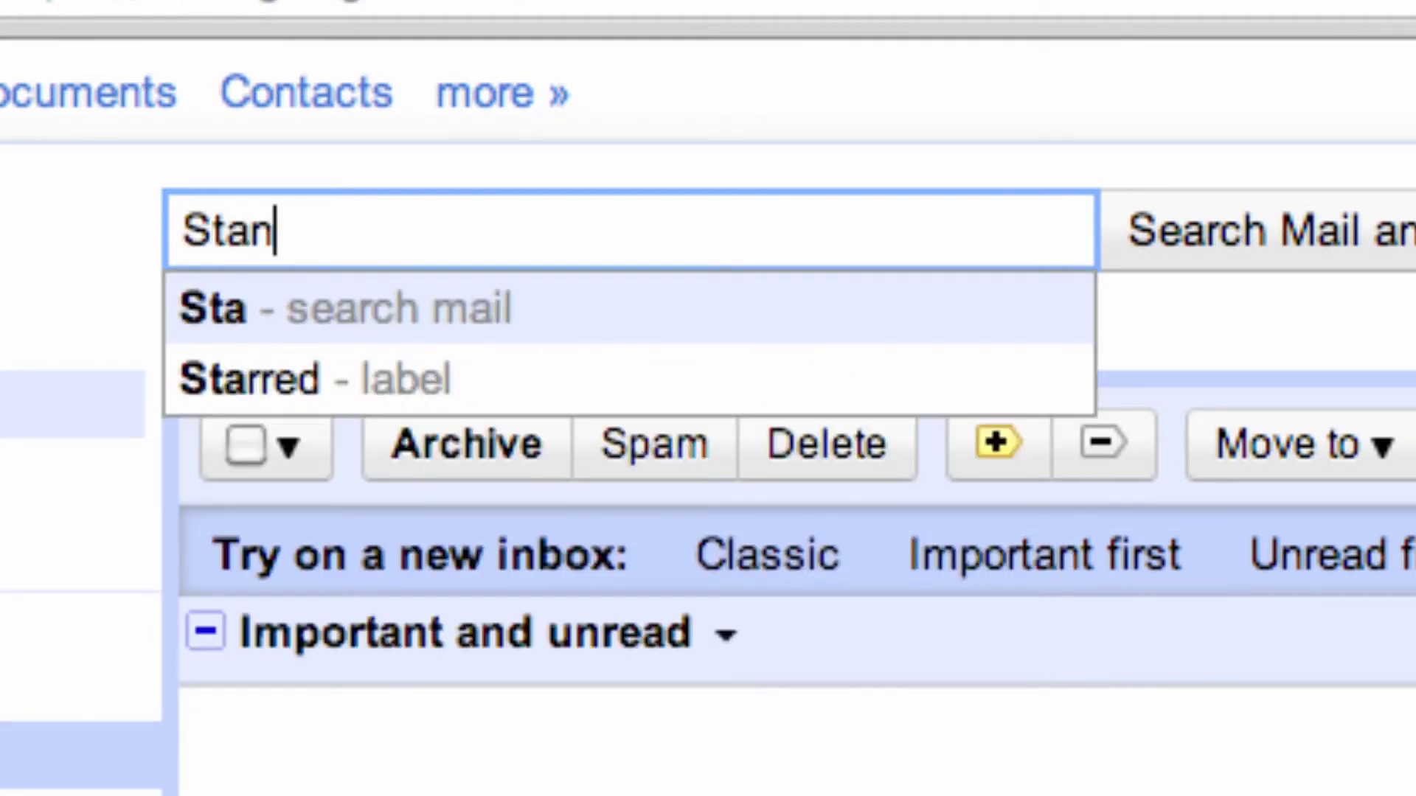
pyautogui.write('ford Reunion')
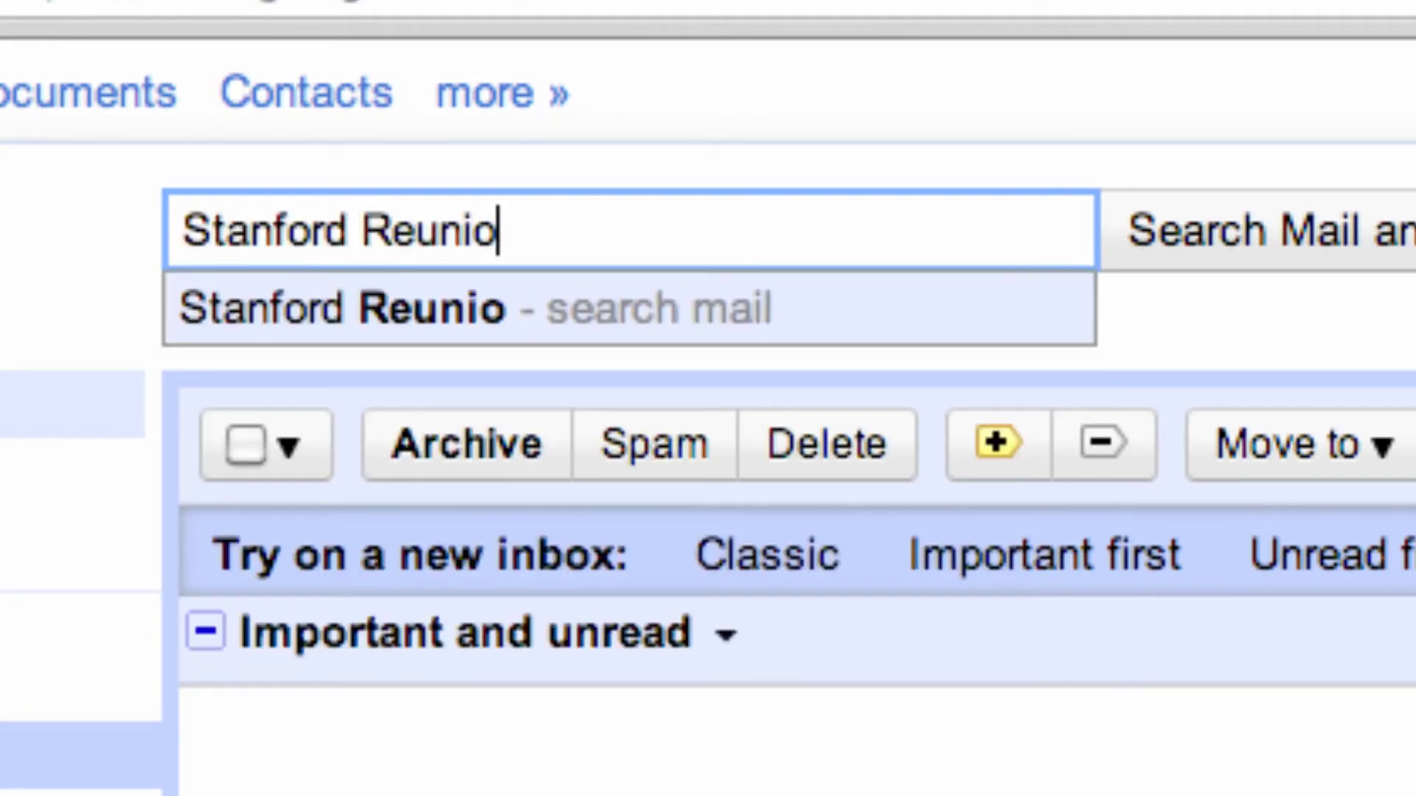
pyautogui.click(1214, 251)
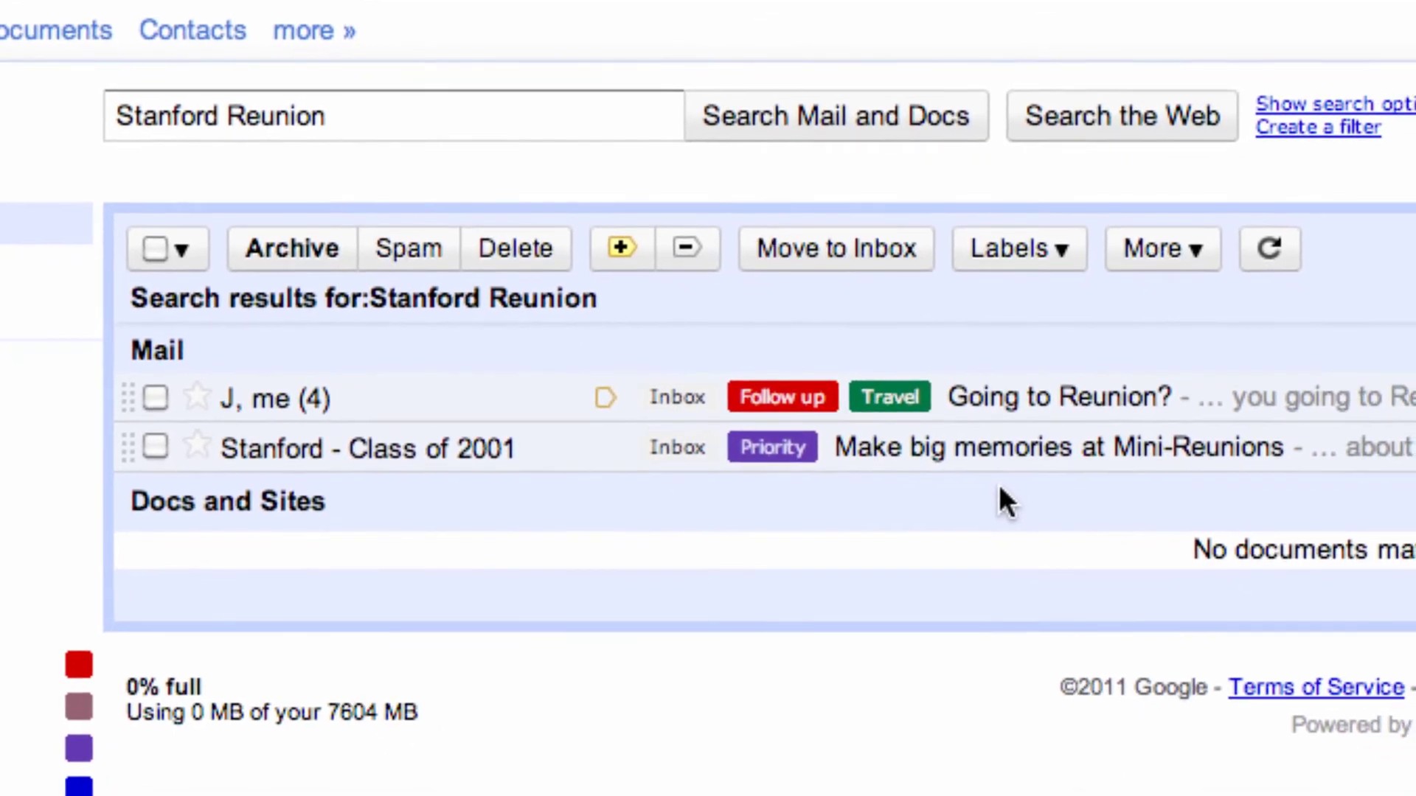
pyautogui.click(995, 448)
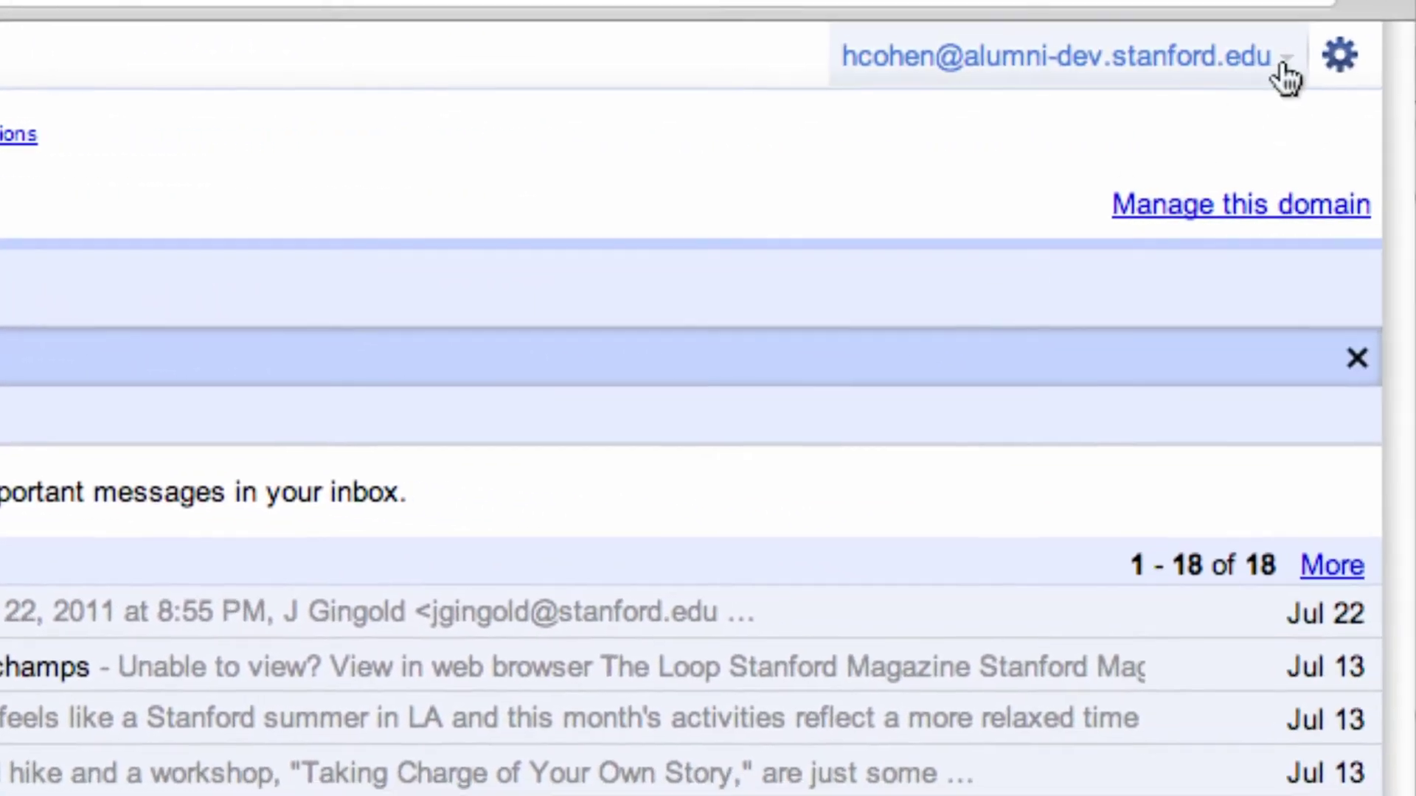
# - Go to the Google account settings page and open Gmail's settings under My products
pyautogui.click(1275, 57)
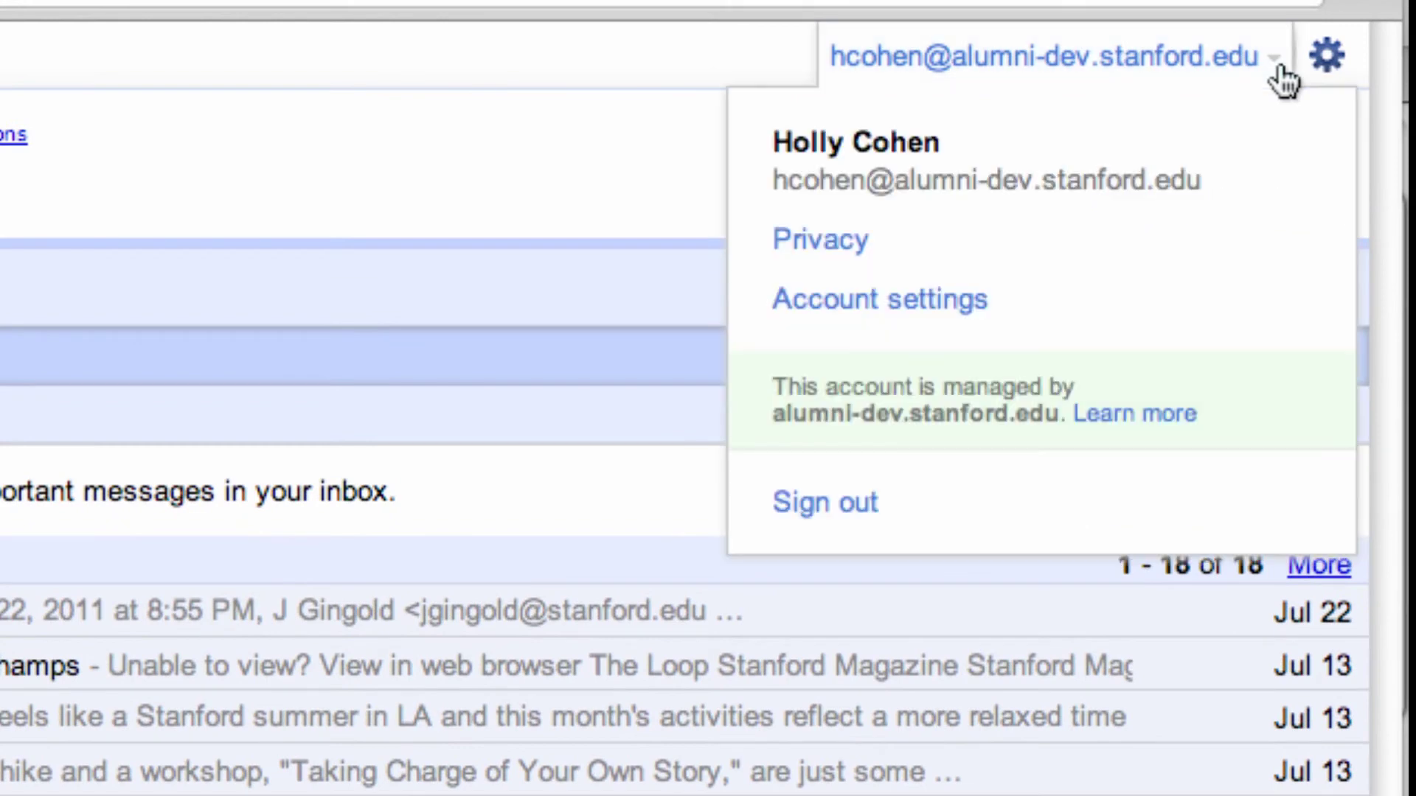
pyautogui.click(957, 309)
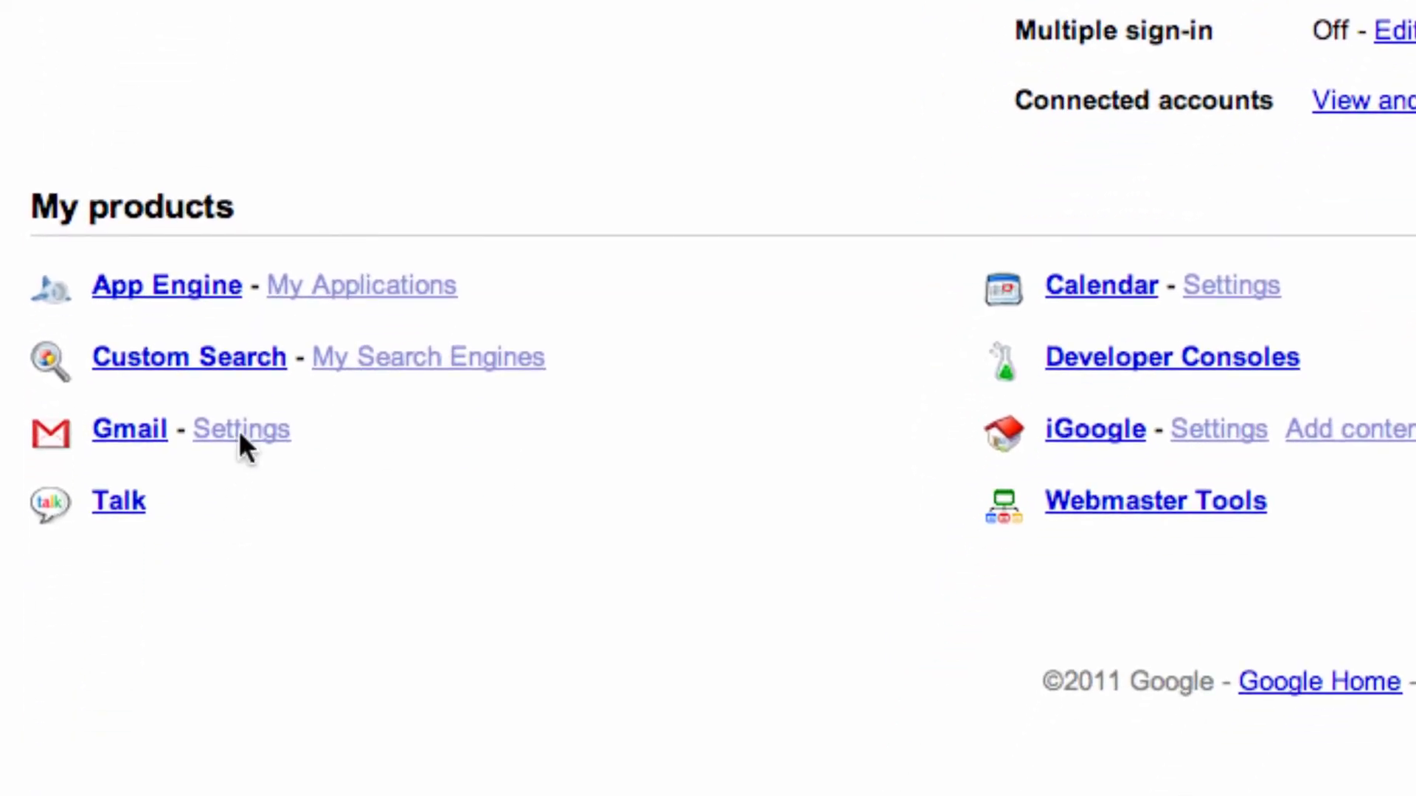
pyautogui.click(240, 434)
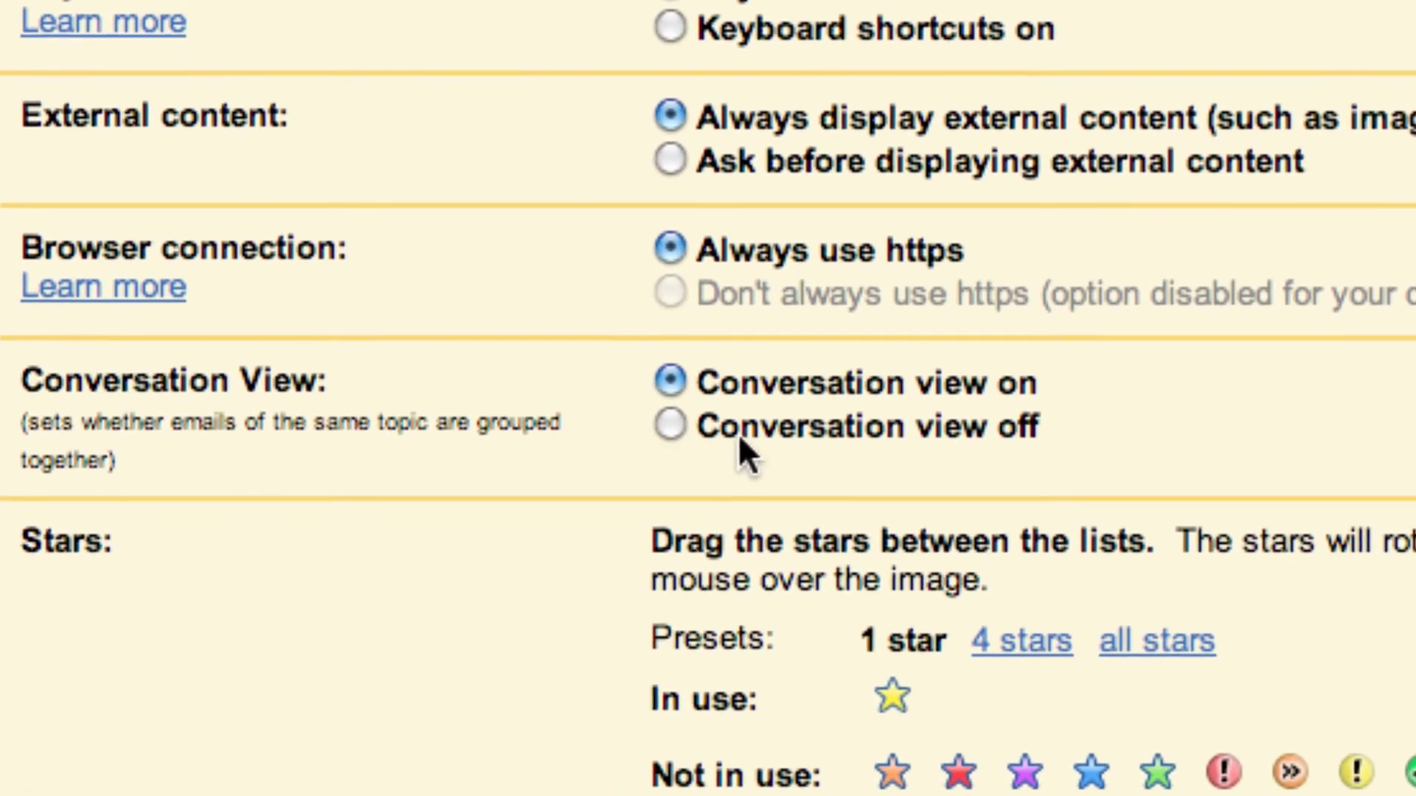
# - Set Conversation view off, then browse the Labels, Accounts, Filters and Forwarding and POP/IMAP settings
pyautogui.click(677, 433)
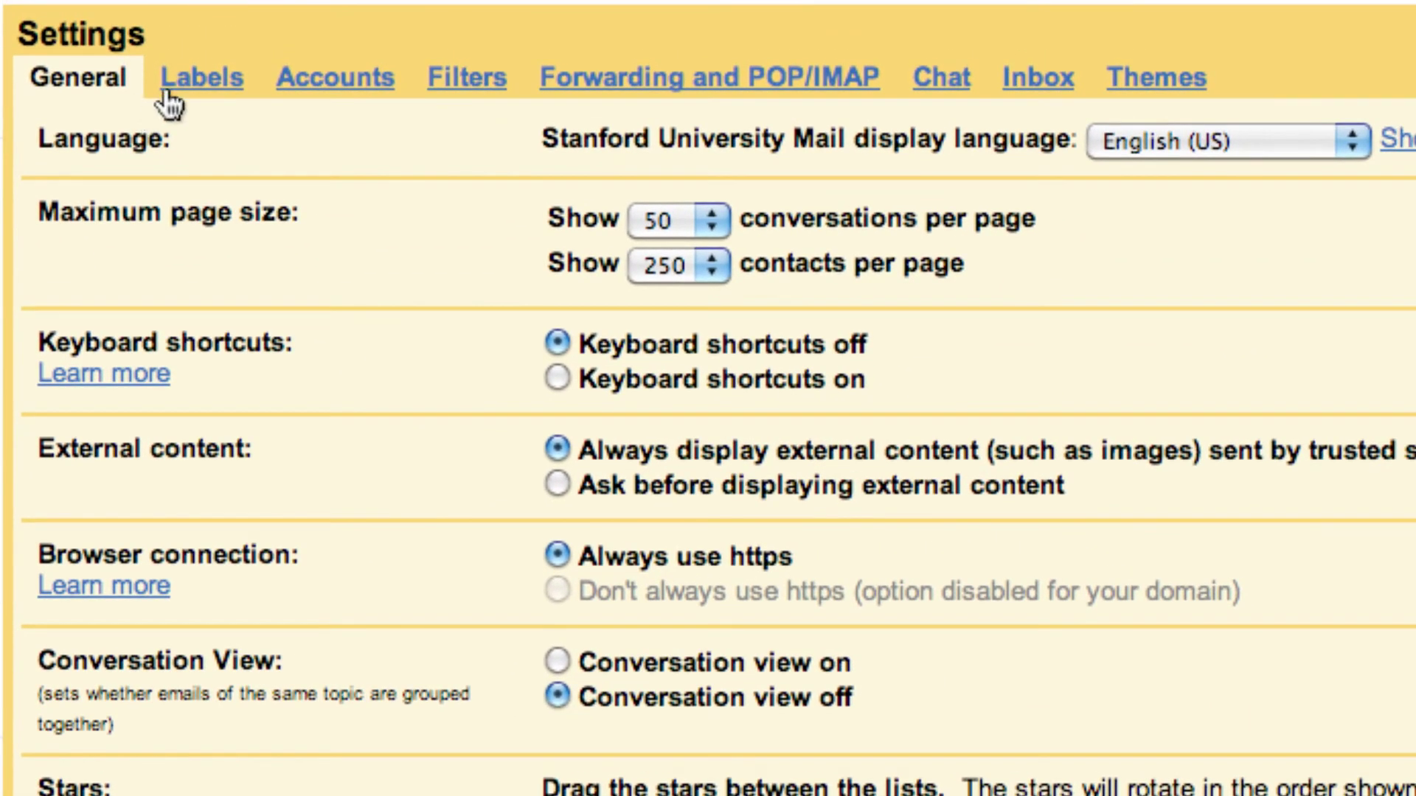
pyautogui.click(188, 83)
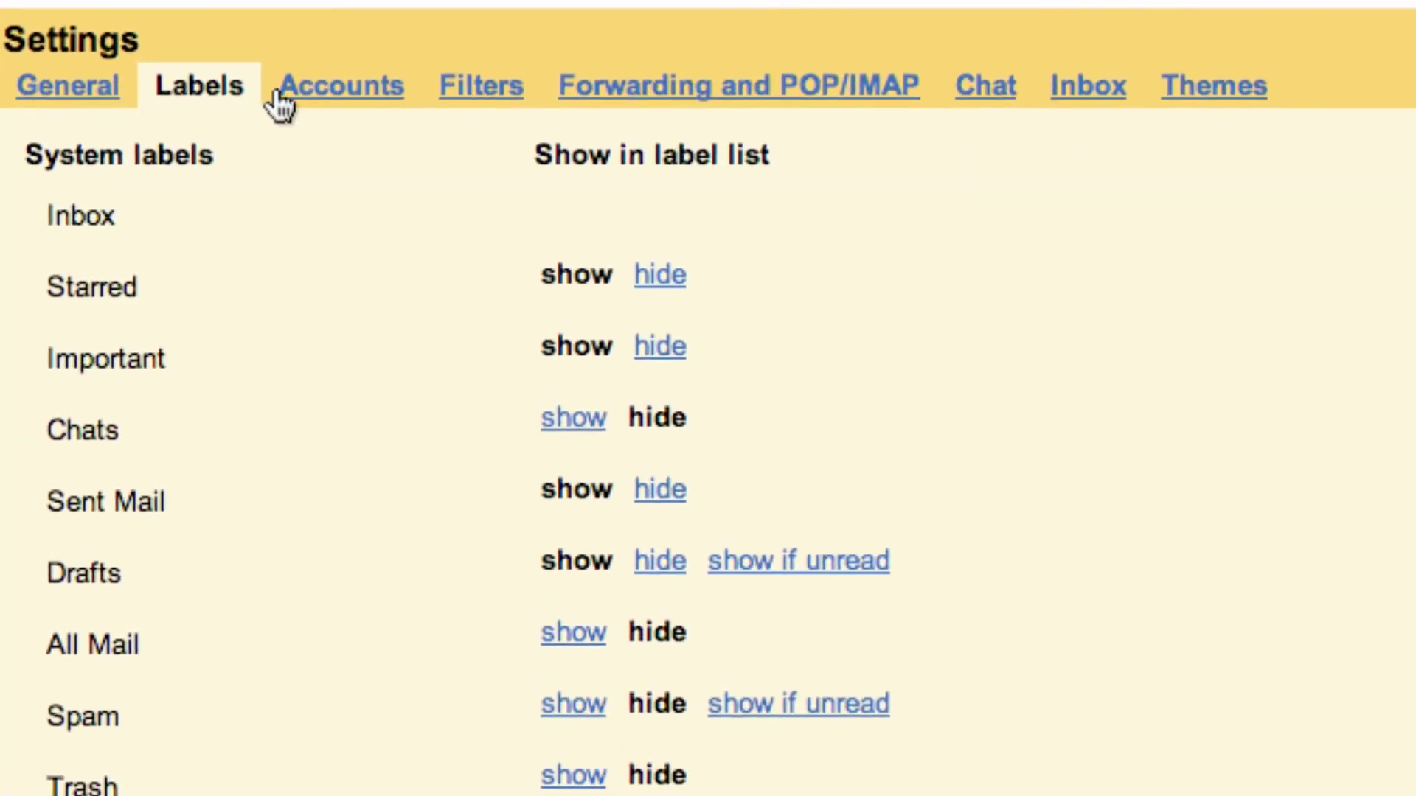
pyautogui.click(312, 83)
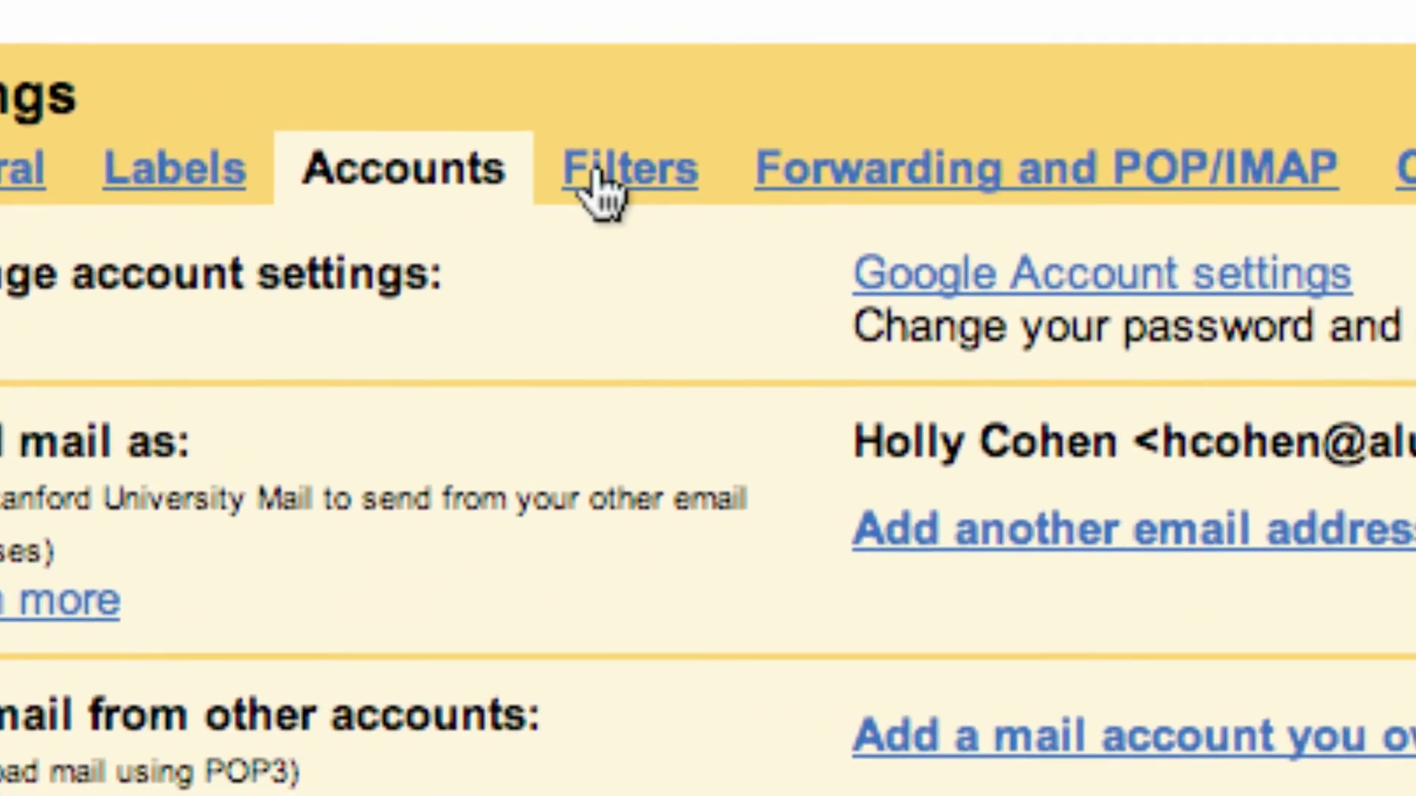
pyautogui.click(528, 127)
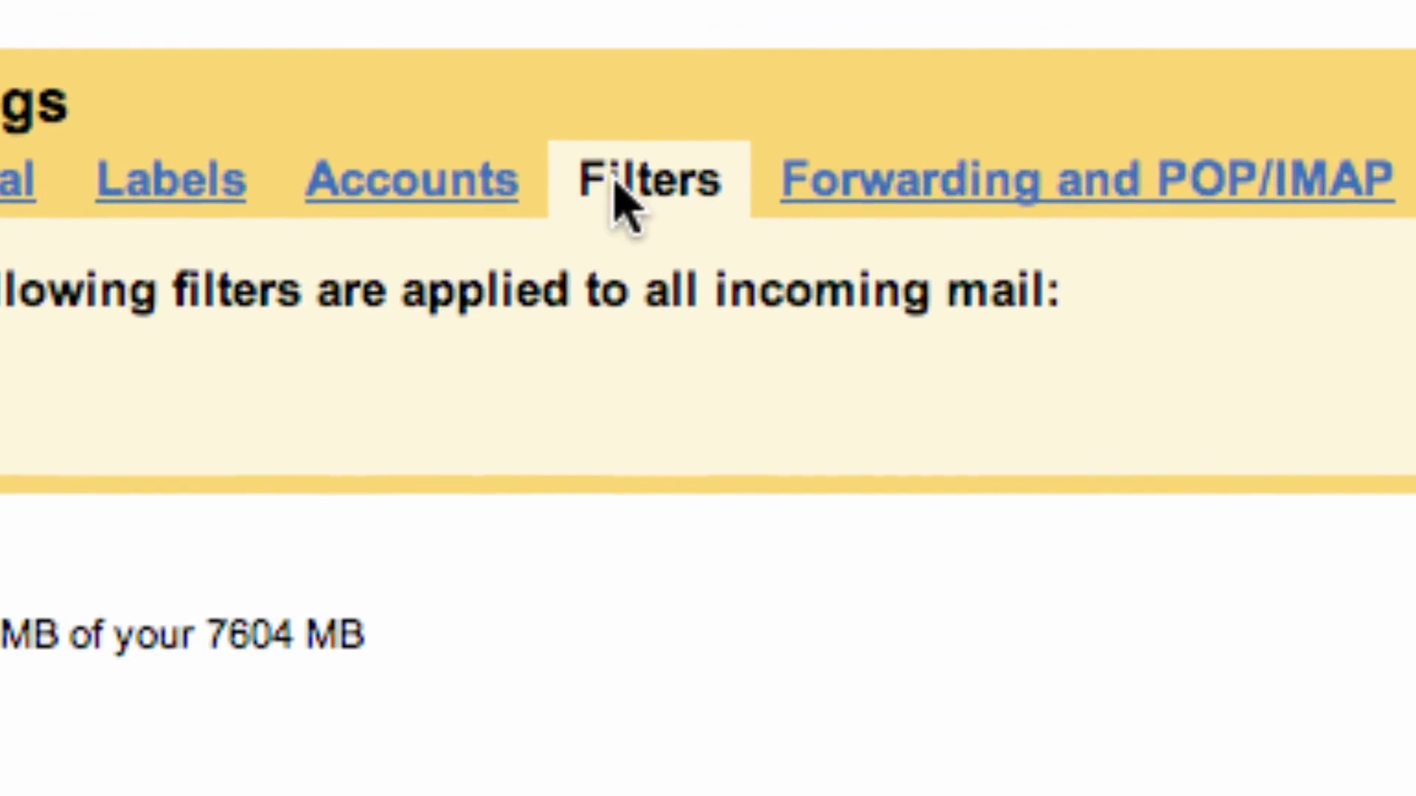
pyautogui.click(886, 189)
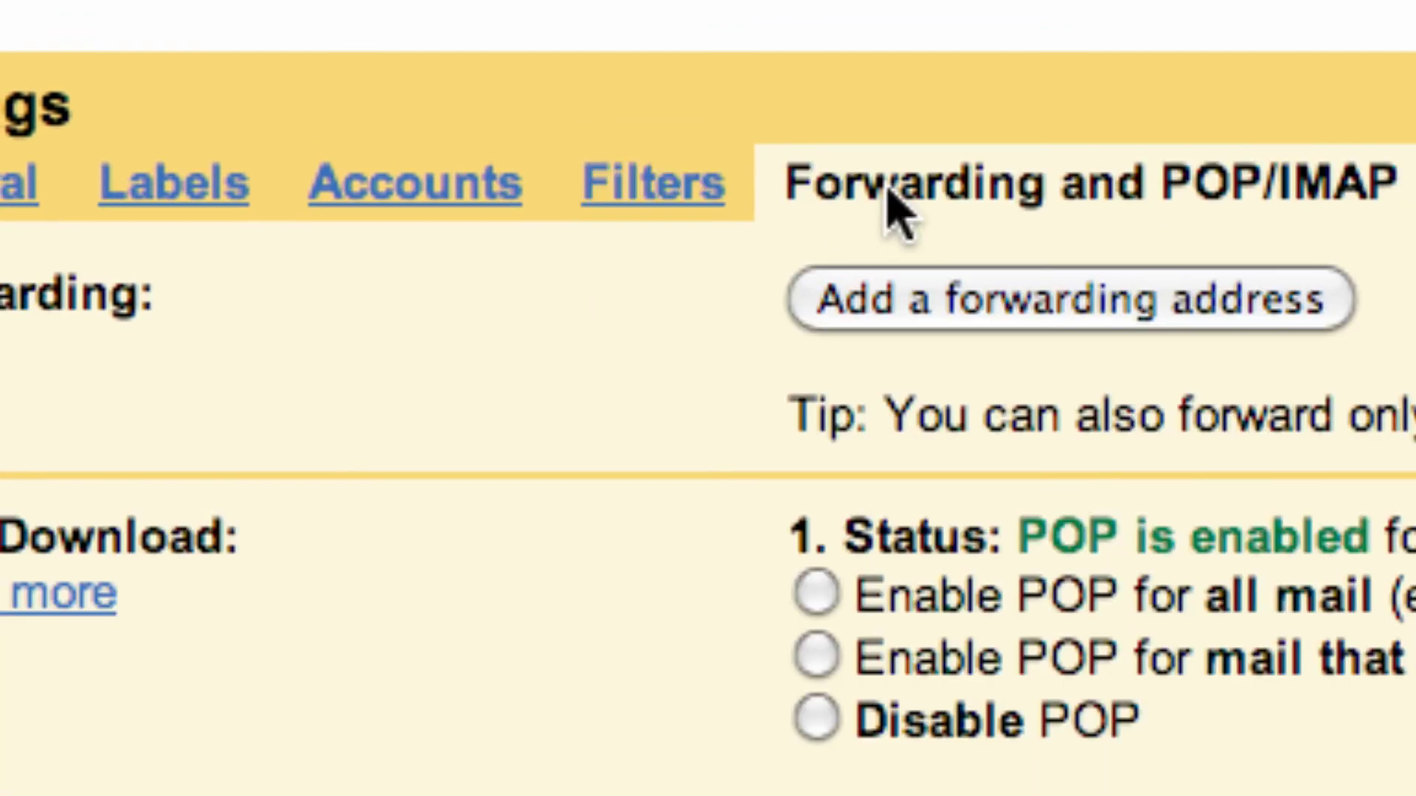